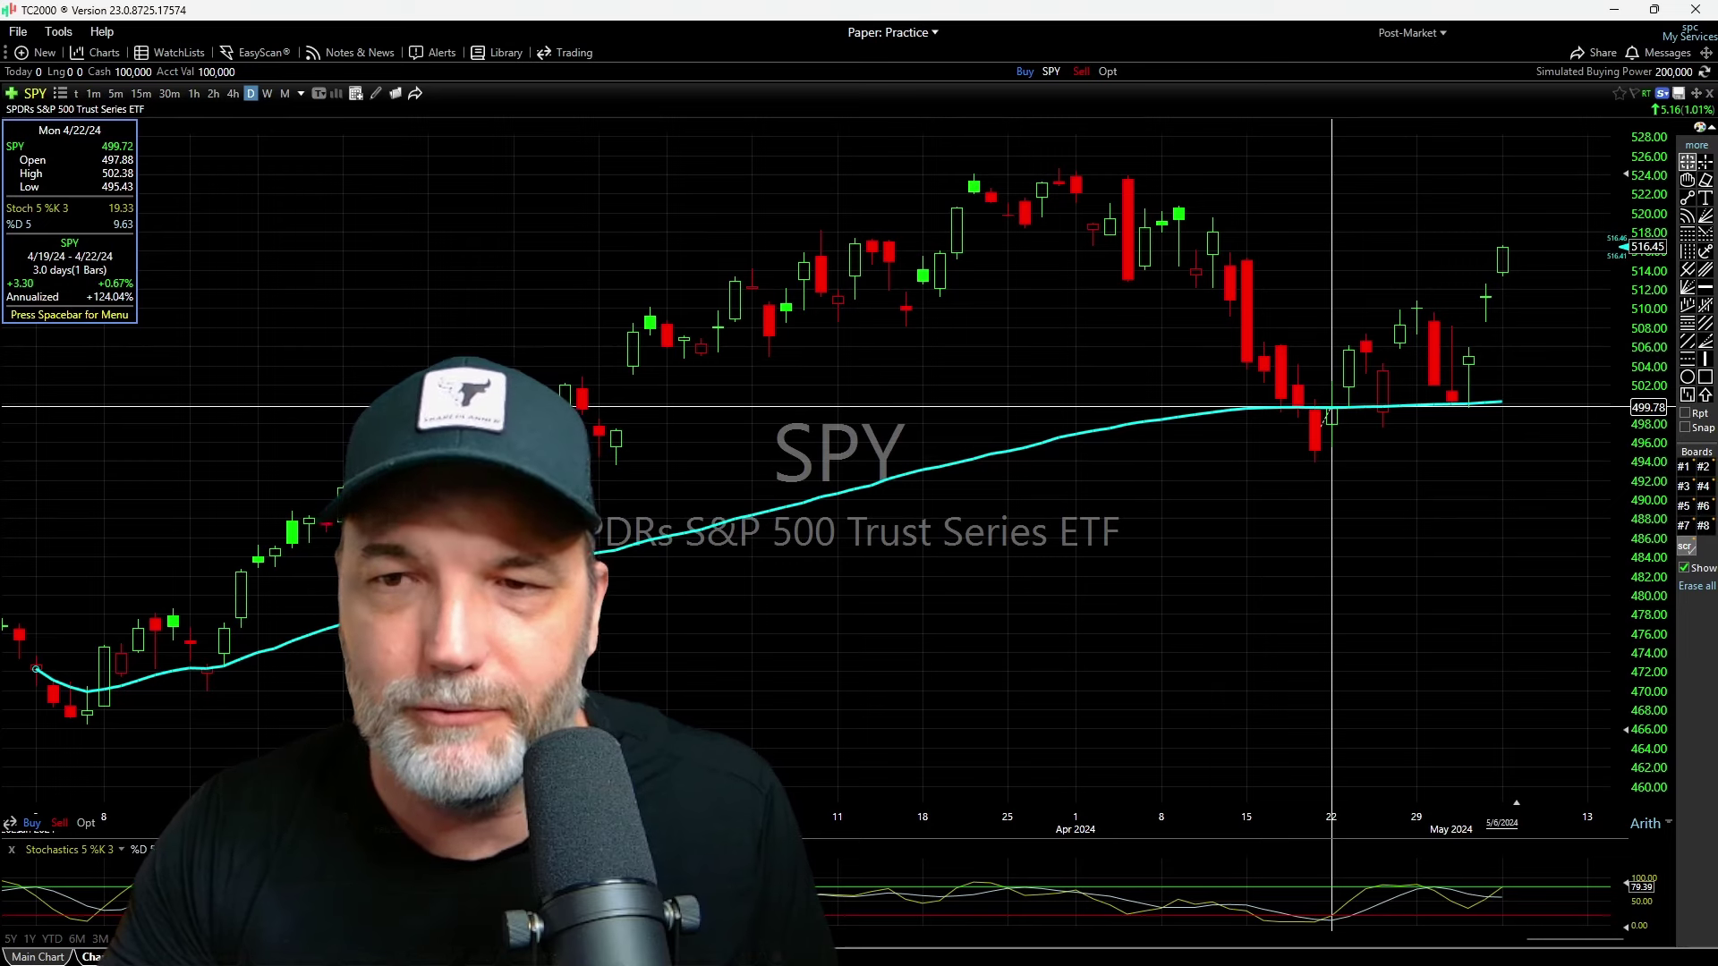
Draw a trend line on the SPY daily chart from the April 19 low up to about 505 on May 3
drag(1331, 407, 1417, 323)
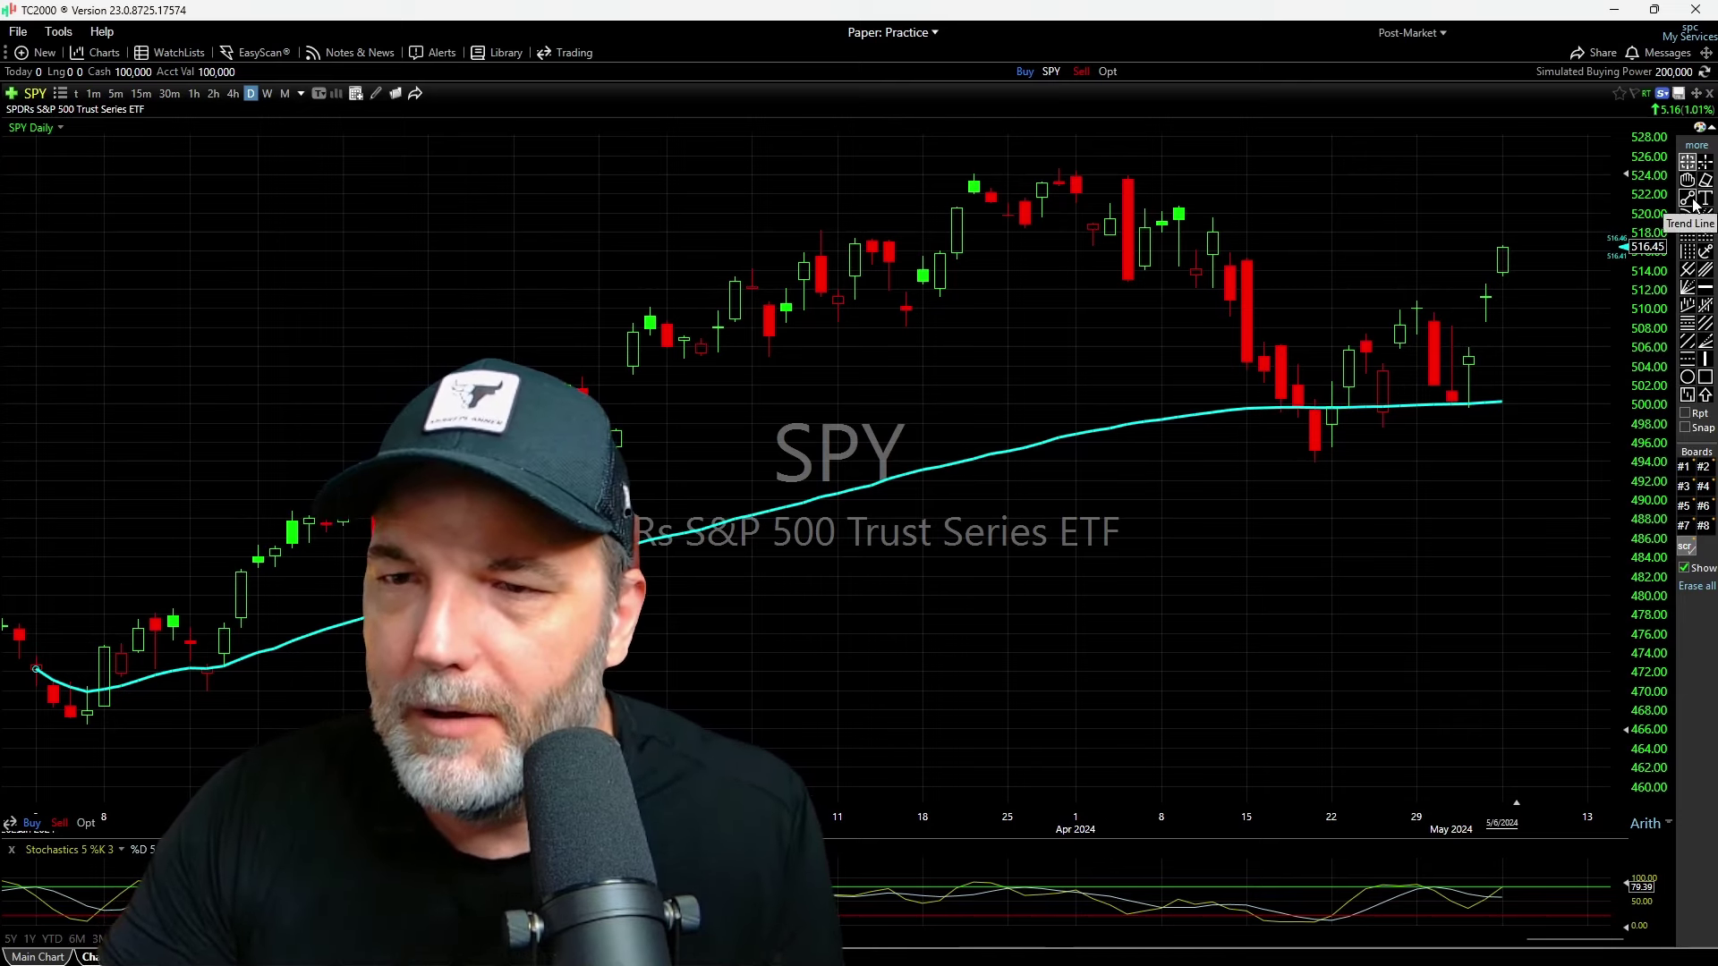
drag(1316, 461, 1485, 354)
right_click(1485, 354)
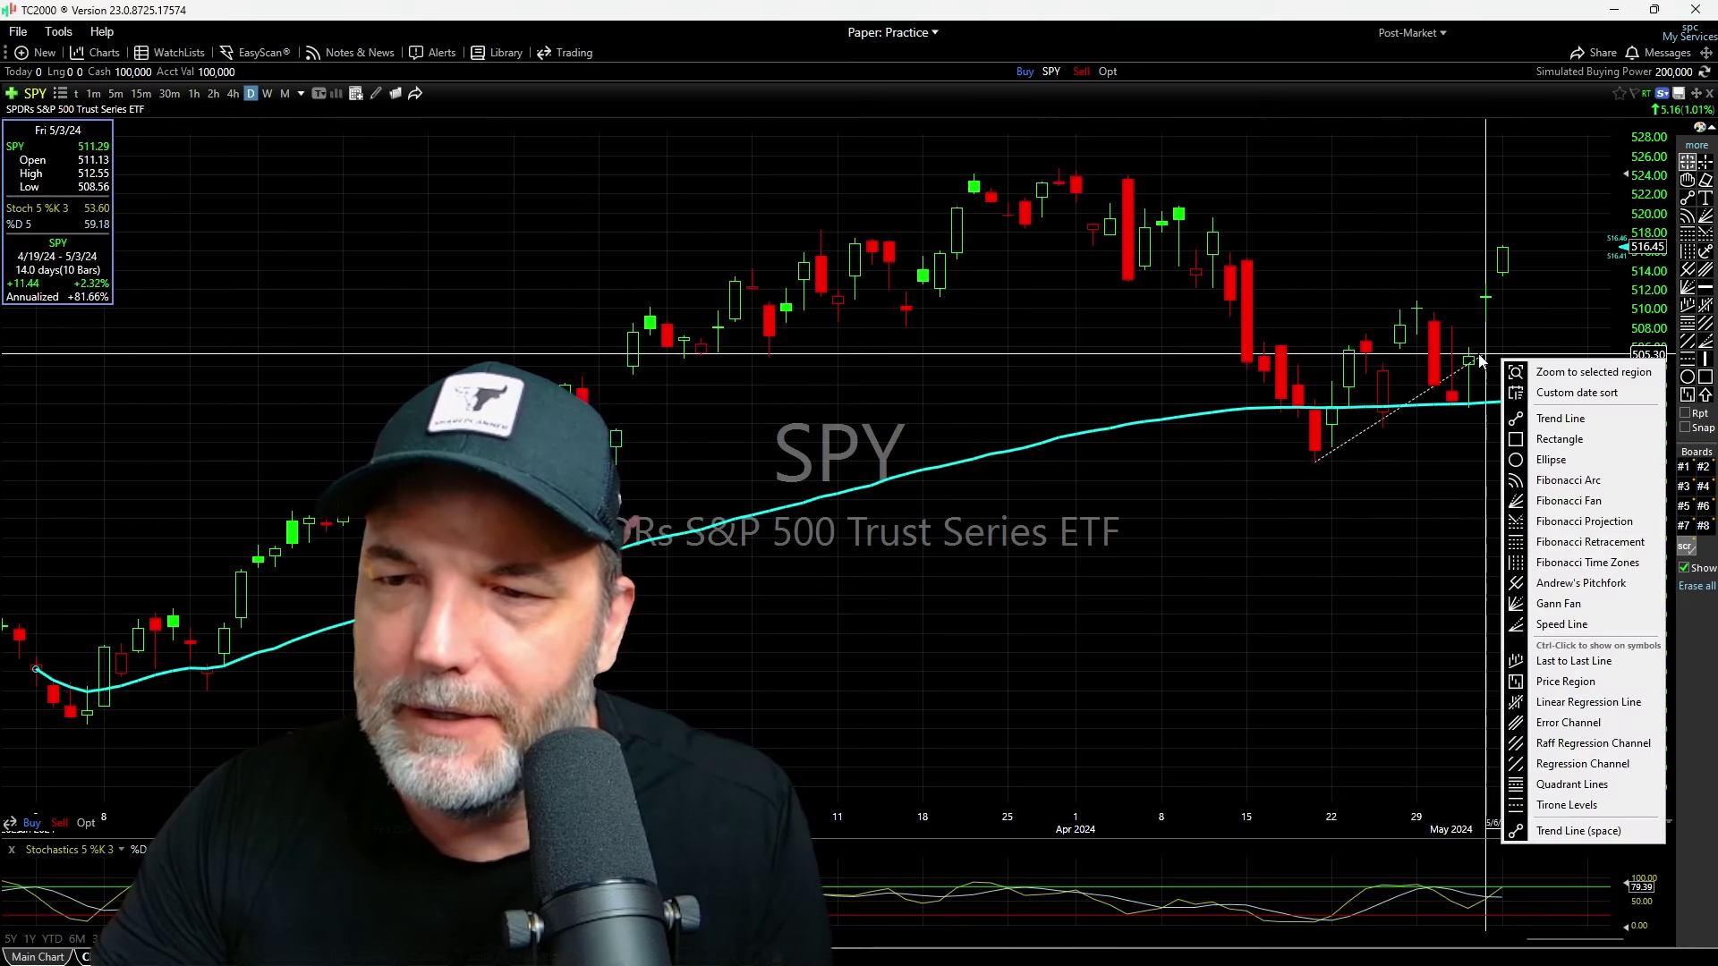
click(1450, 374)
Create a parallel copy of the short trend line and place it along the late-April highs to form a rising channel
right_click(1446, 387)
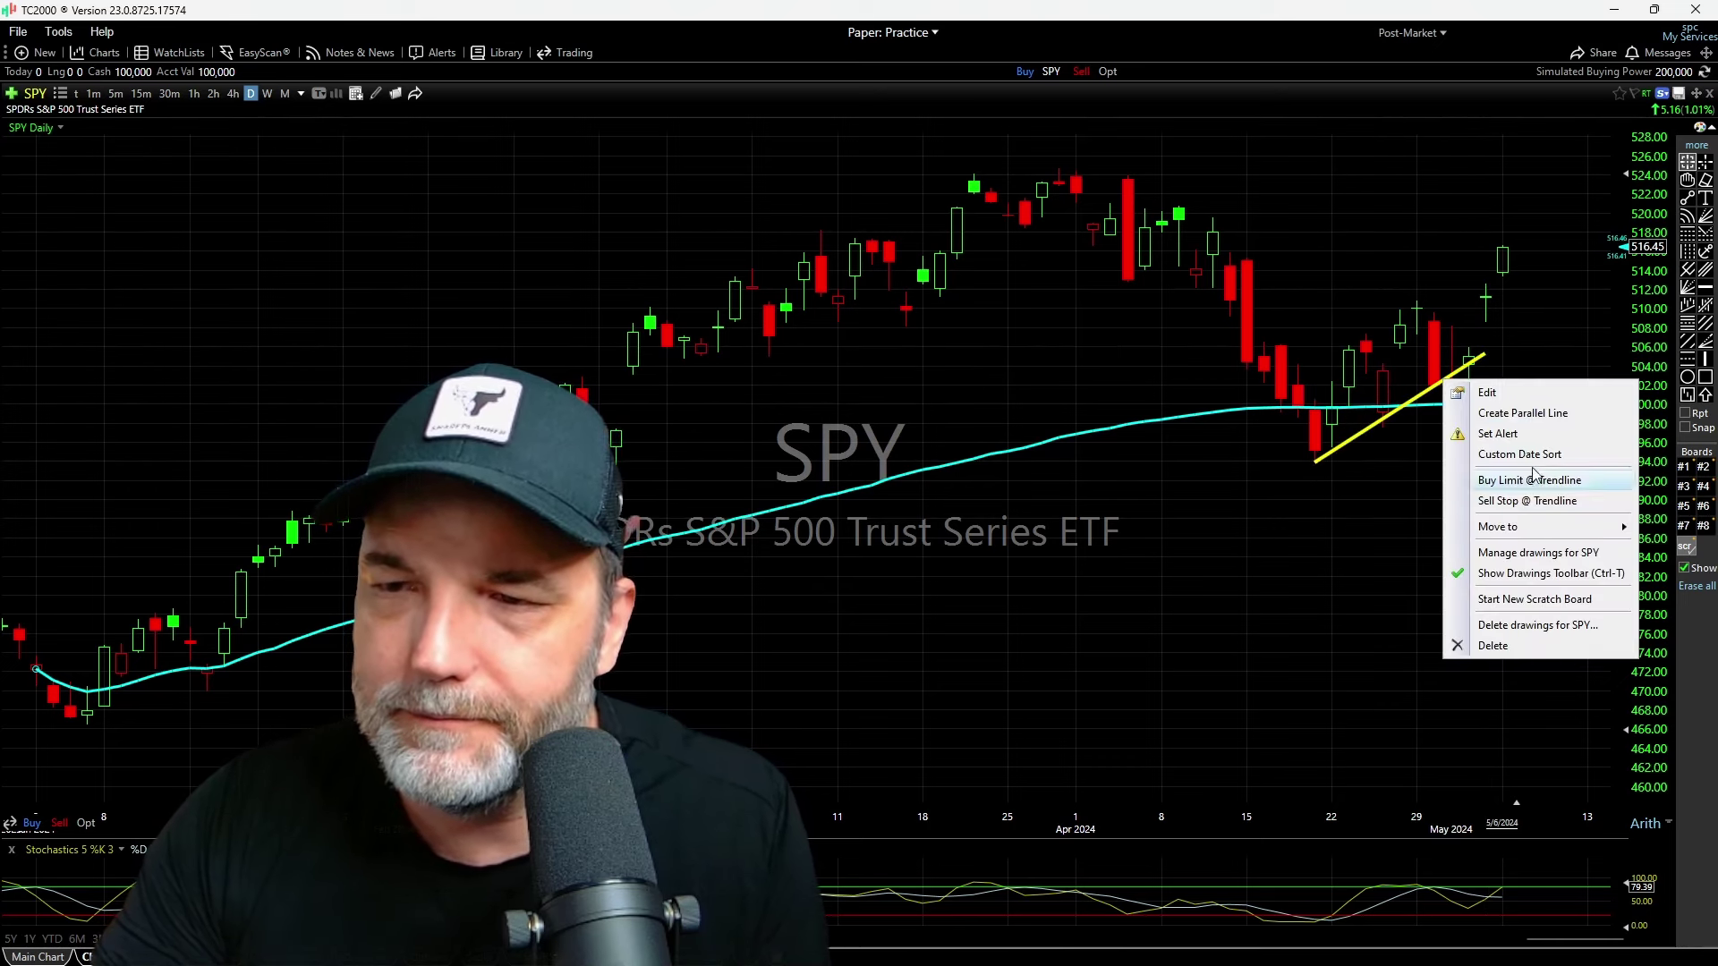
click(1533, 414)
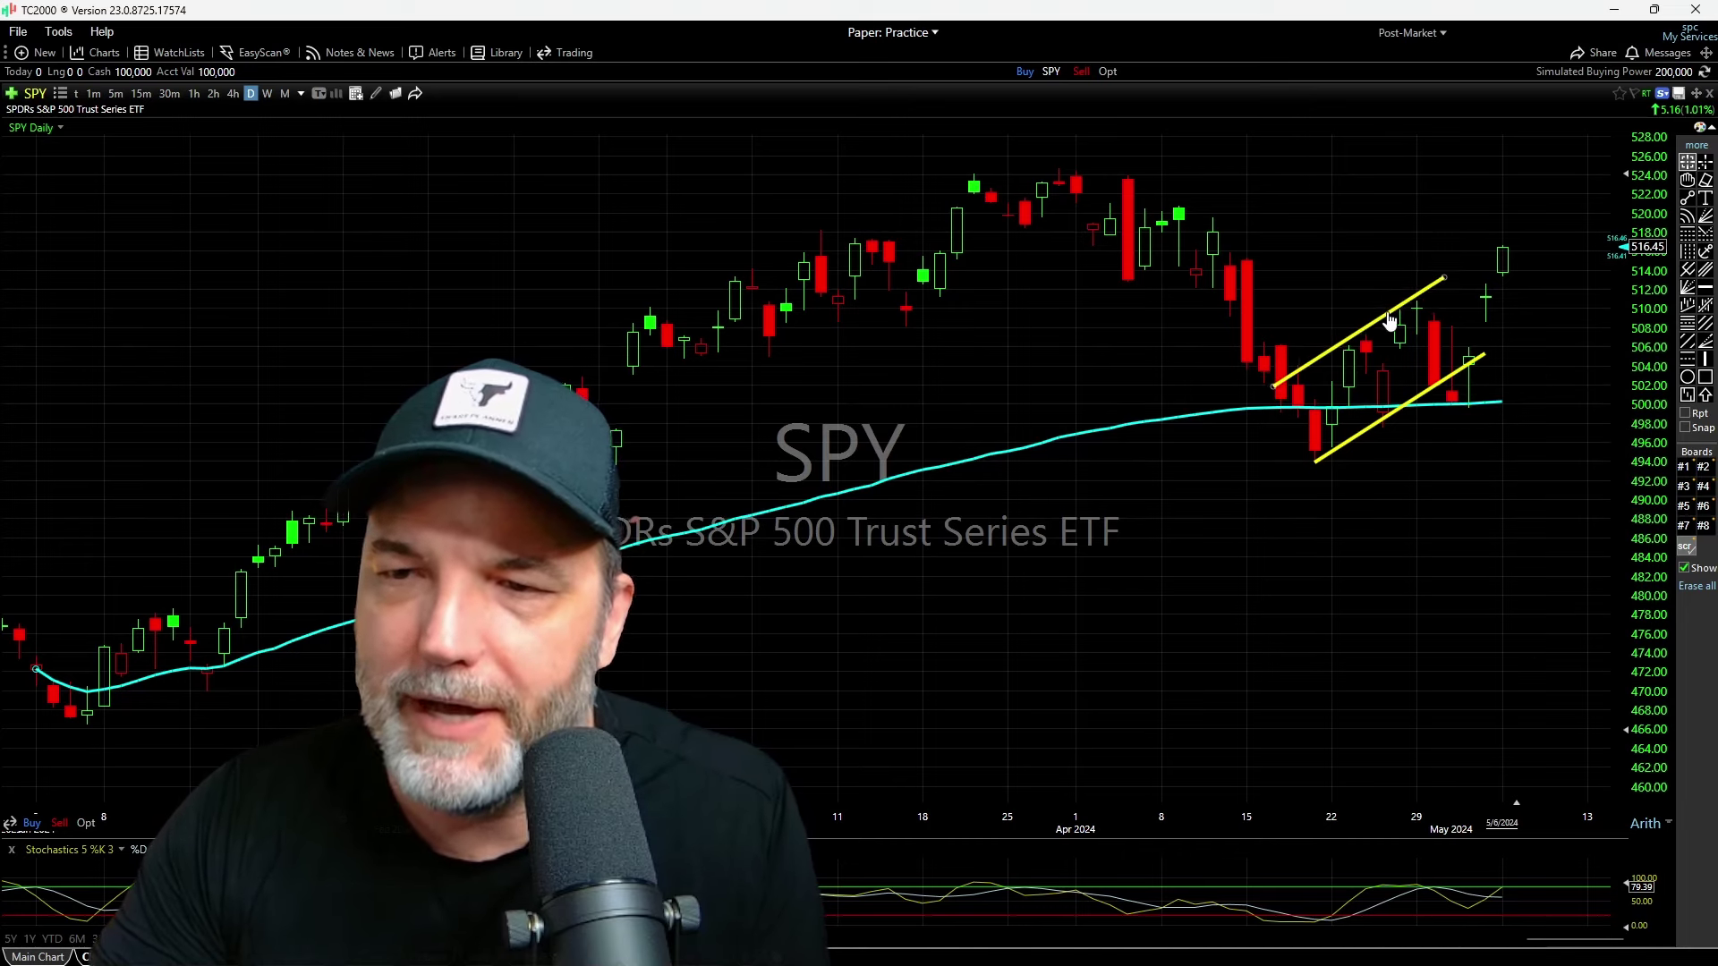
mouse_move(1384, 333)
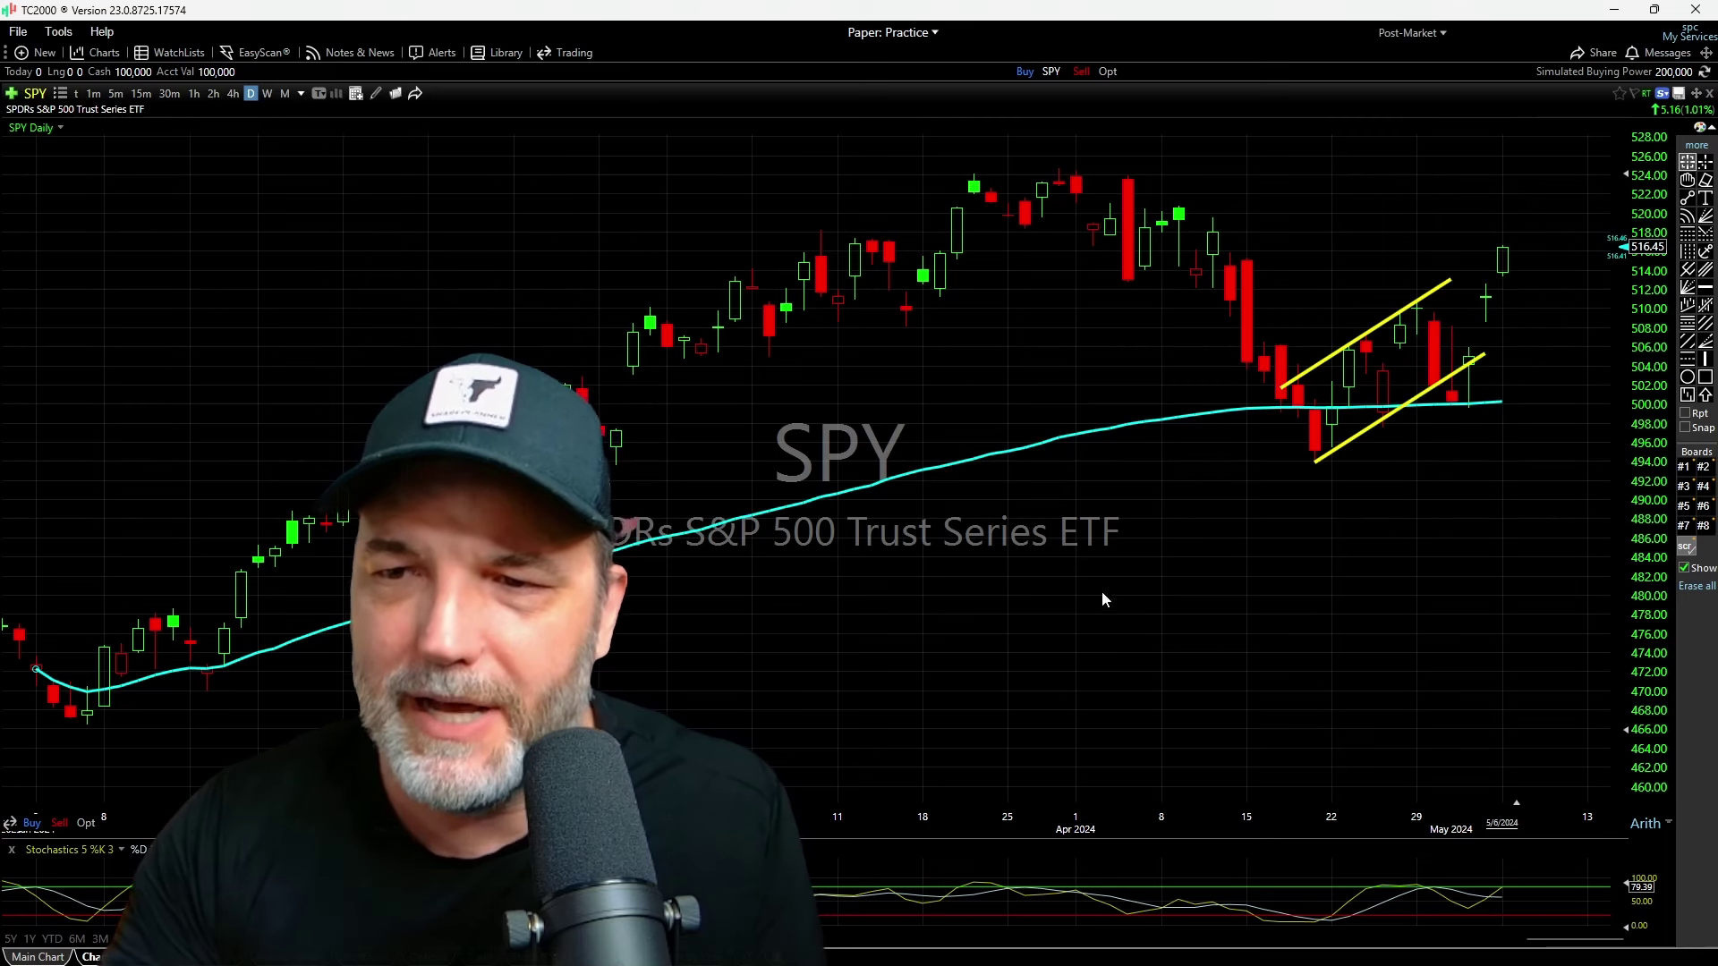
Examine how the May 1 and May 2 candles behave at the cyan average line and the lower channel line
scroll(1399, 449, up, 3)
mouse_move(1422, 549)
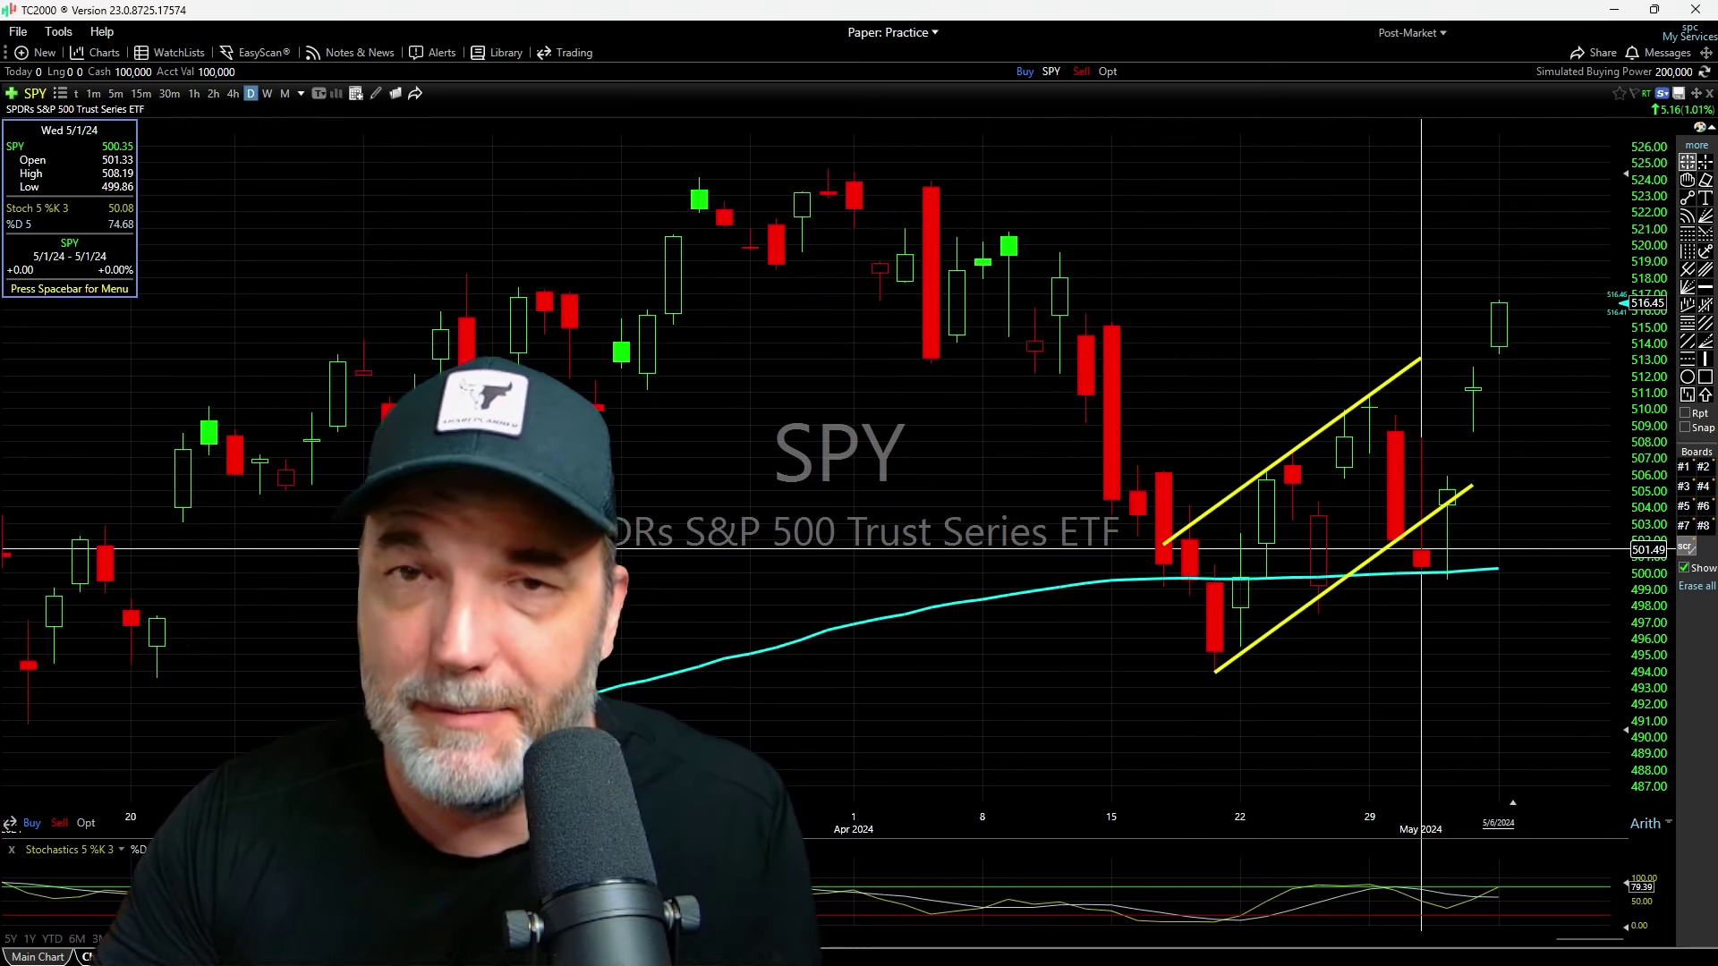
drag(1421, 550, 1421, 448)
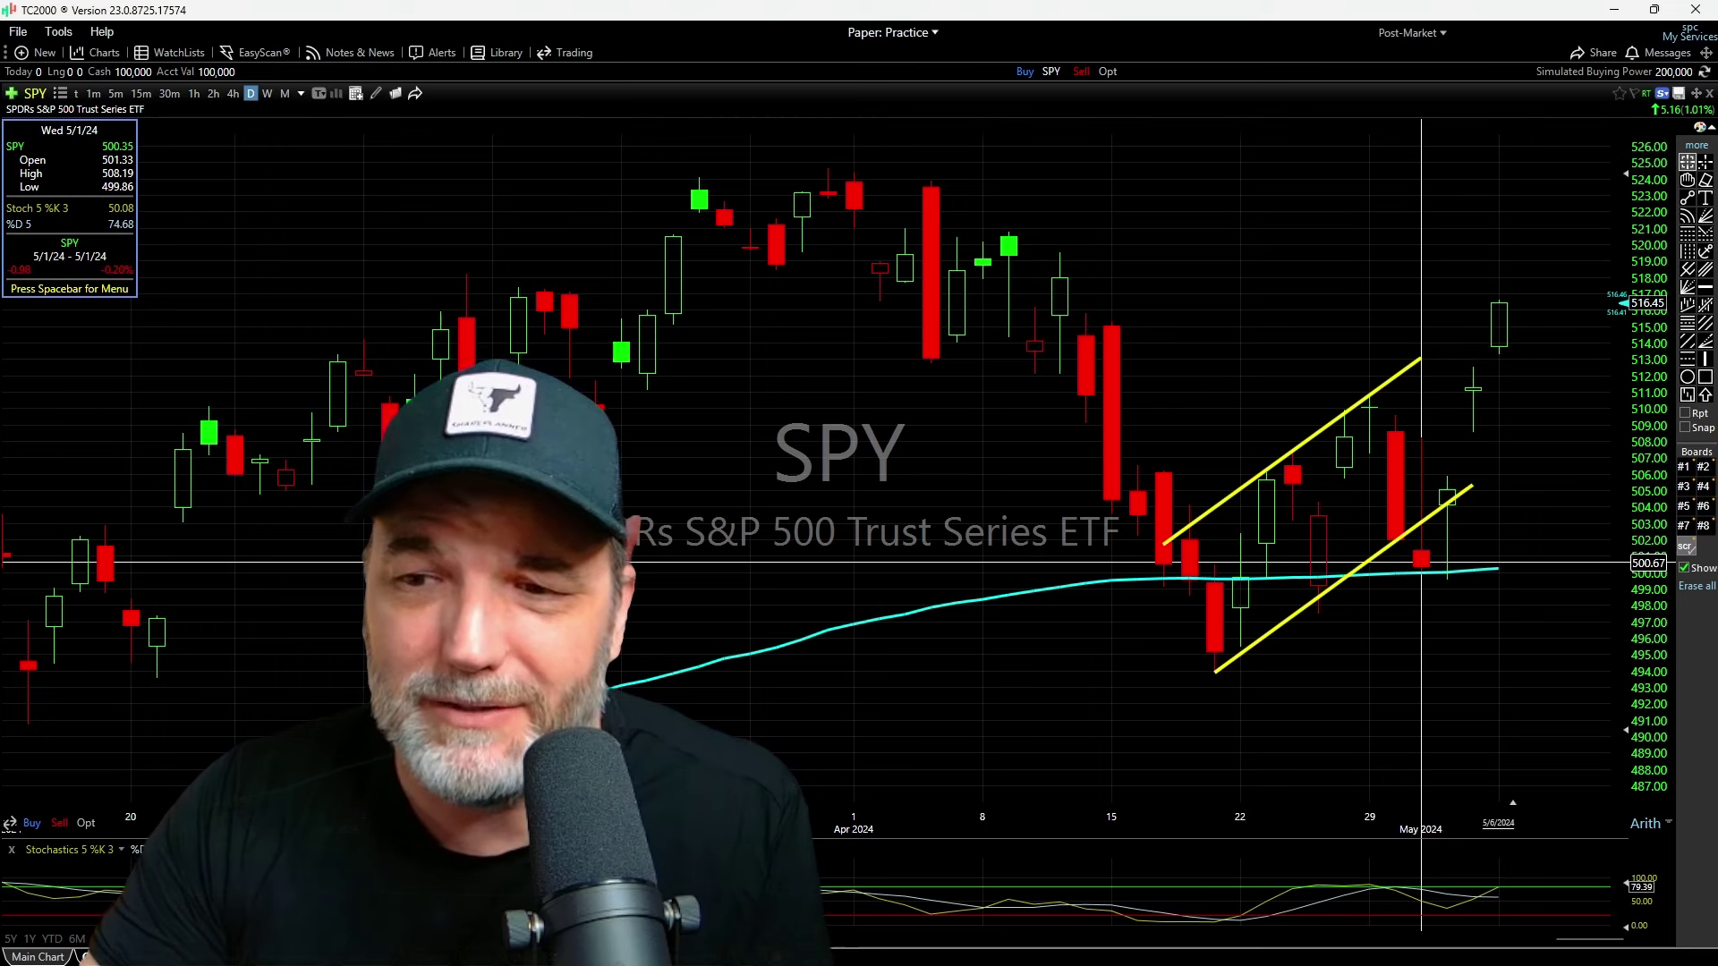
scroll(1421, 548, down, 3)
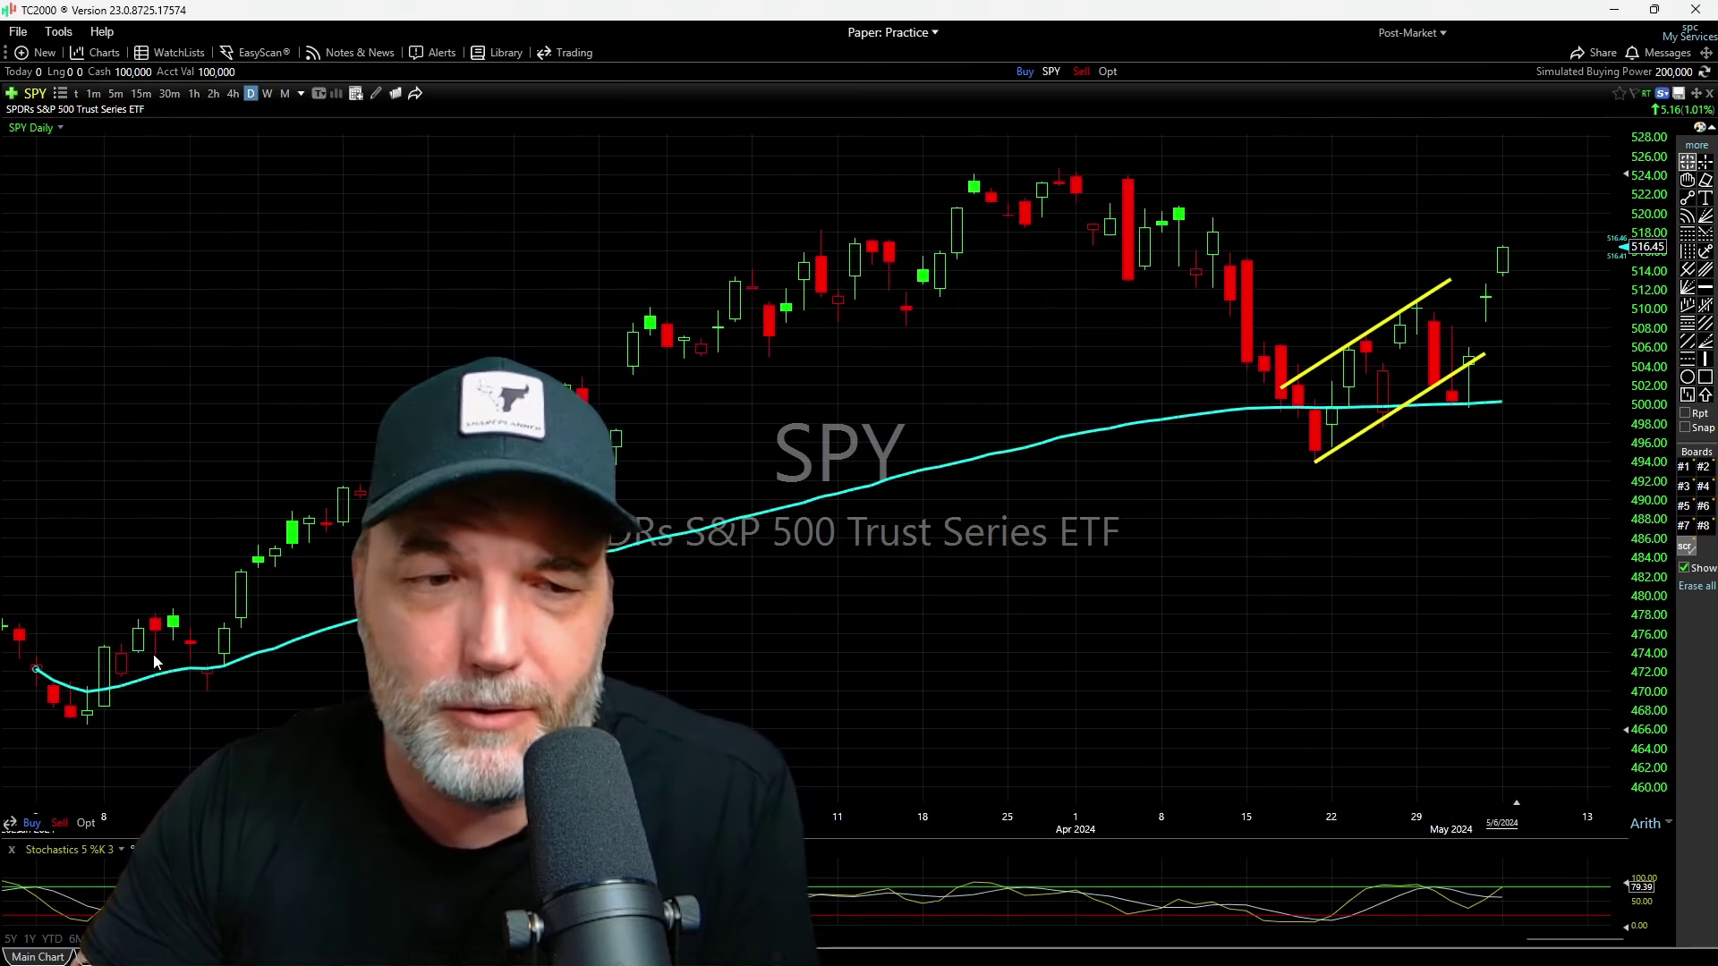
scroll(1231, 529, up, 2)
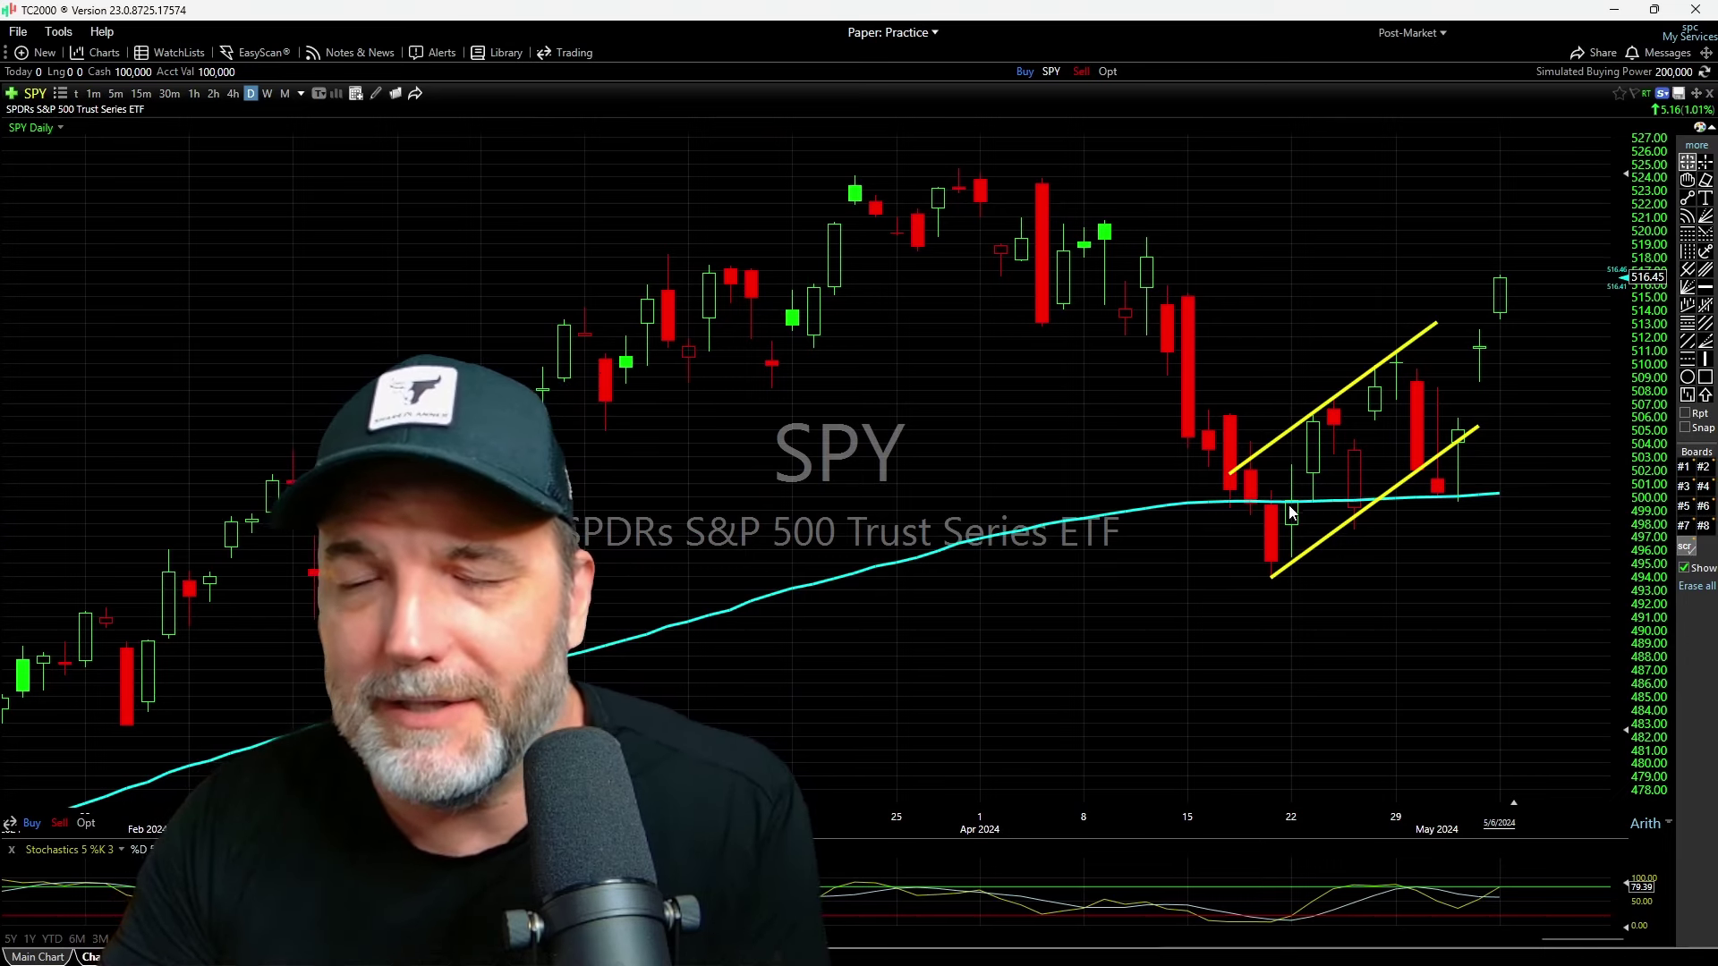
drag(1458, 481, 1427, 502)
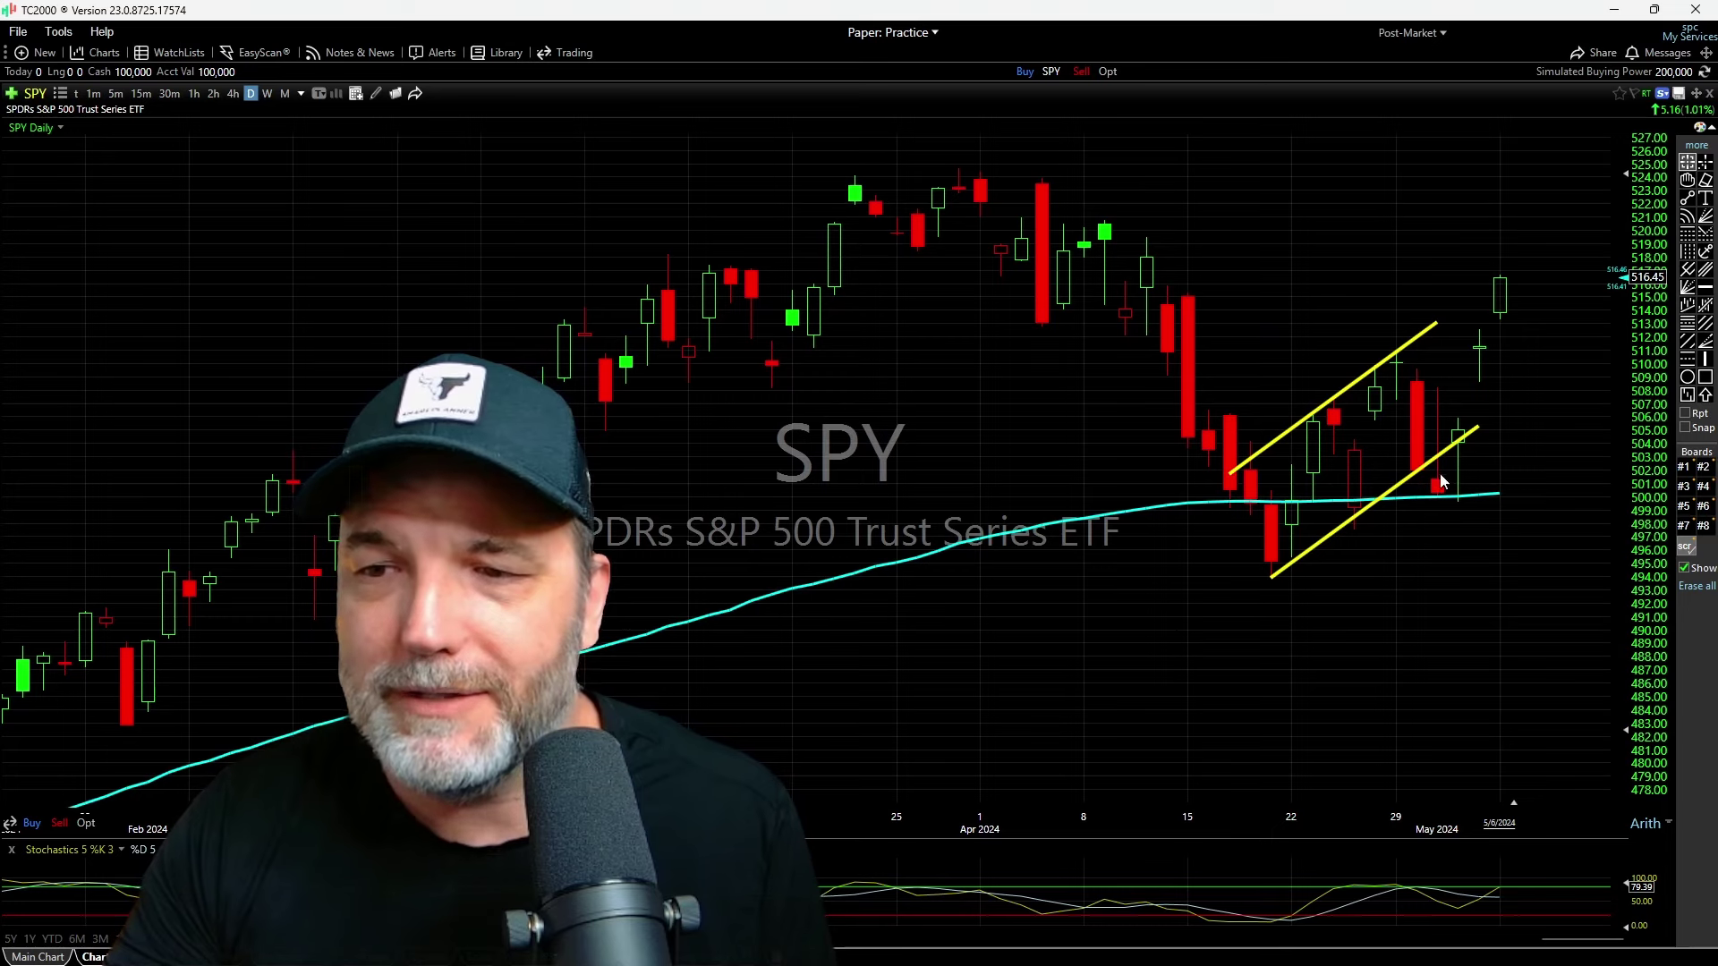
Extend the upper and lower channel lines forward along their slope, past the latest bar
click(1481, 365)
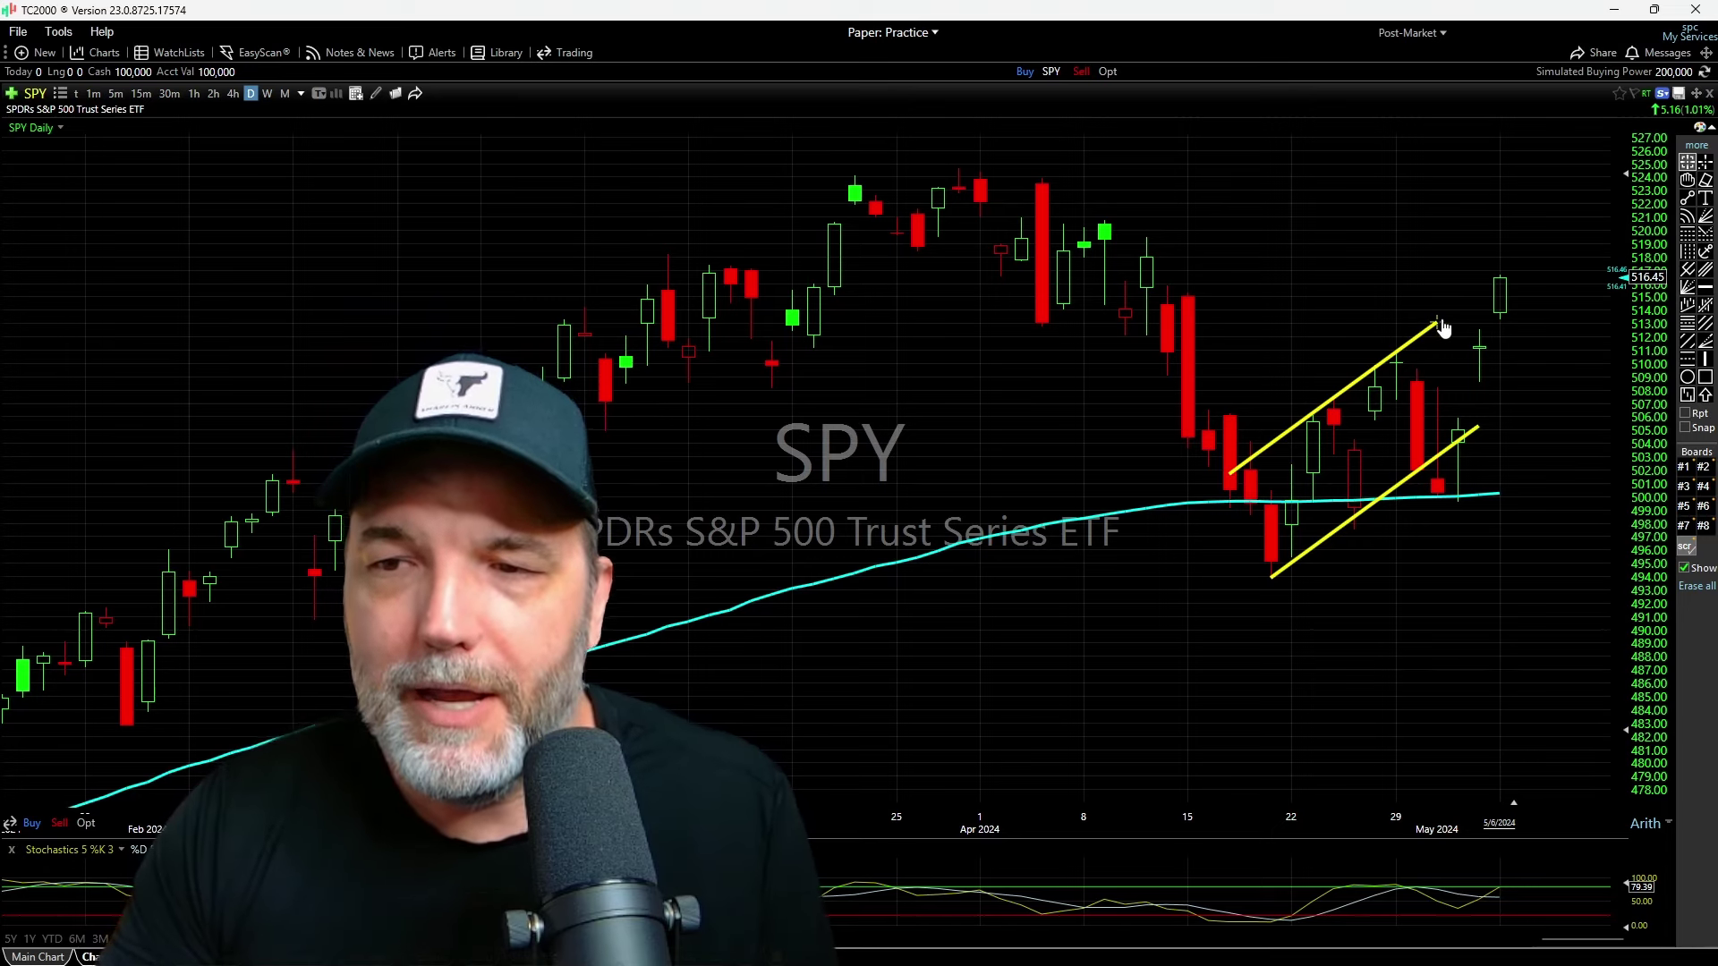
drag(1440, 320, 1519, 256)
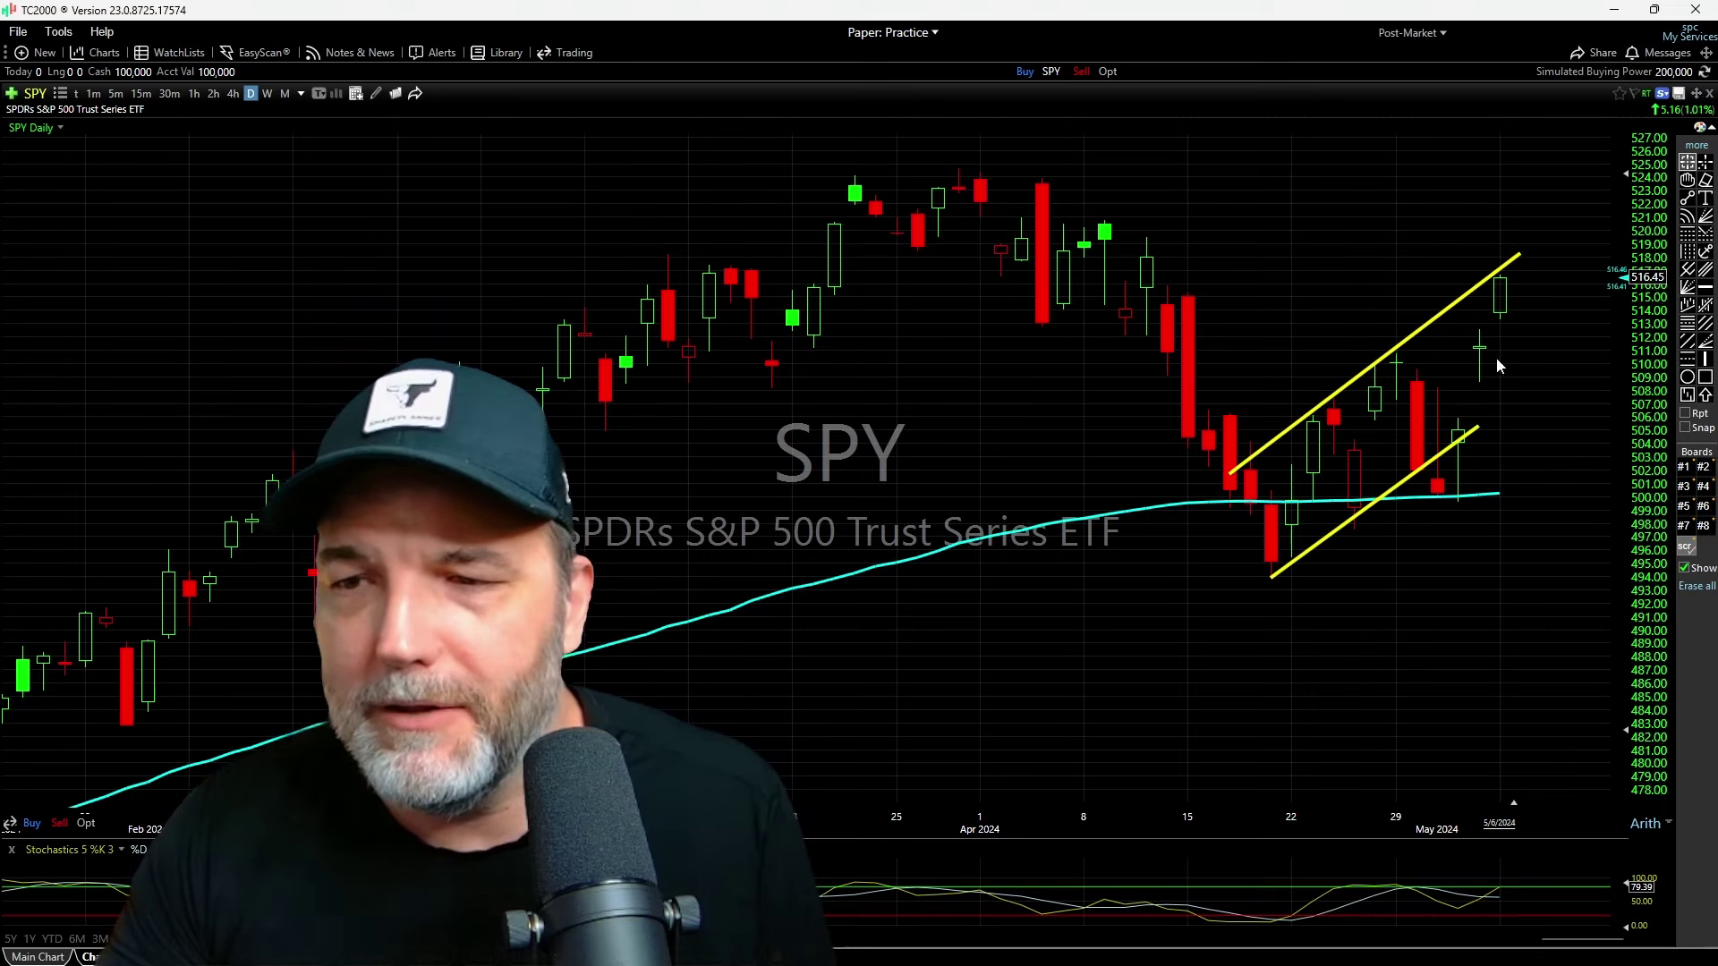
drag(1480, 436, 1561, 362)
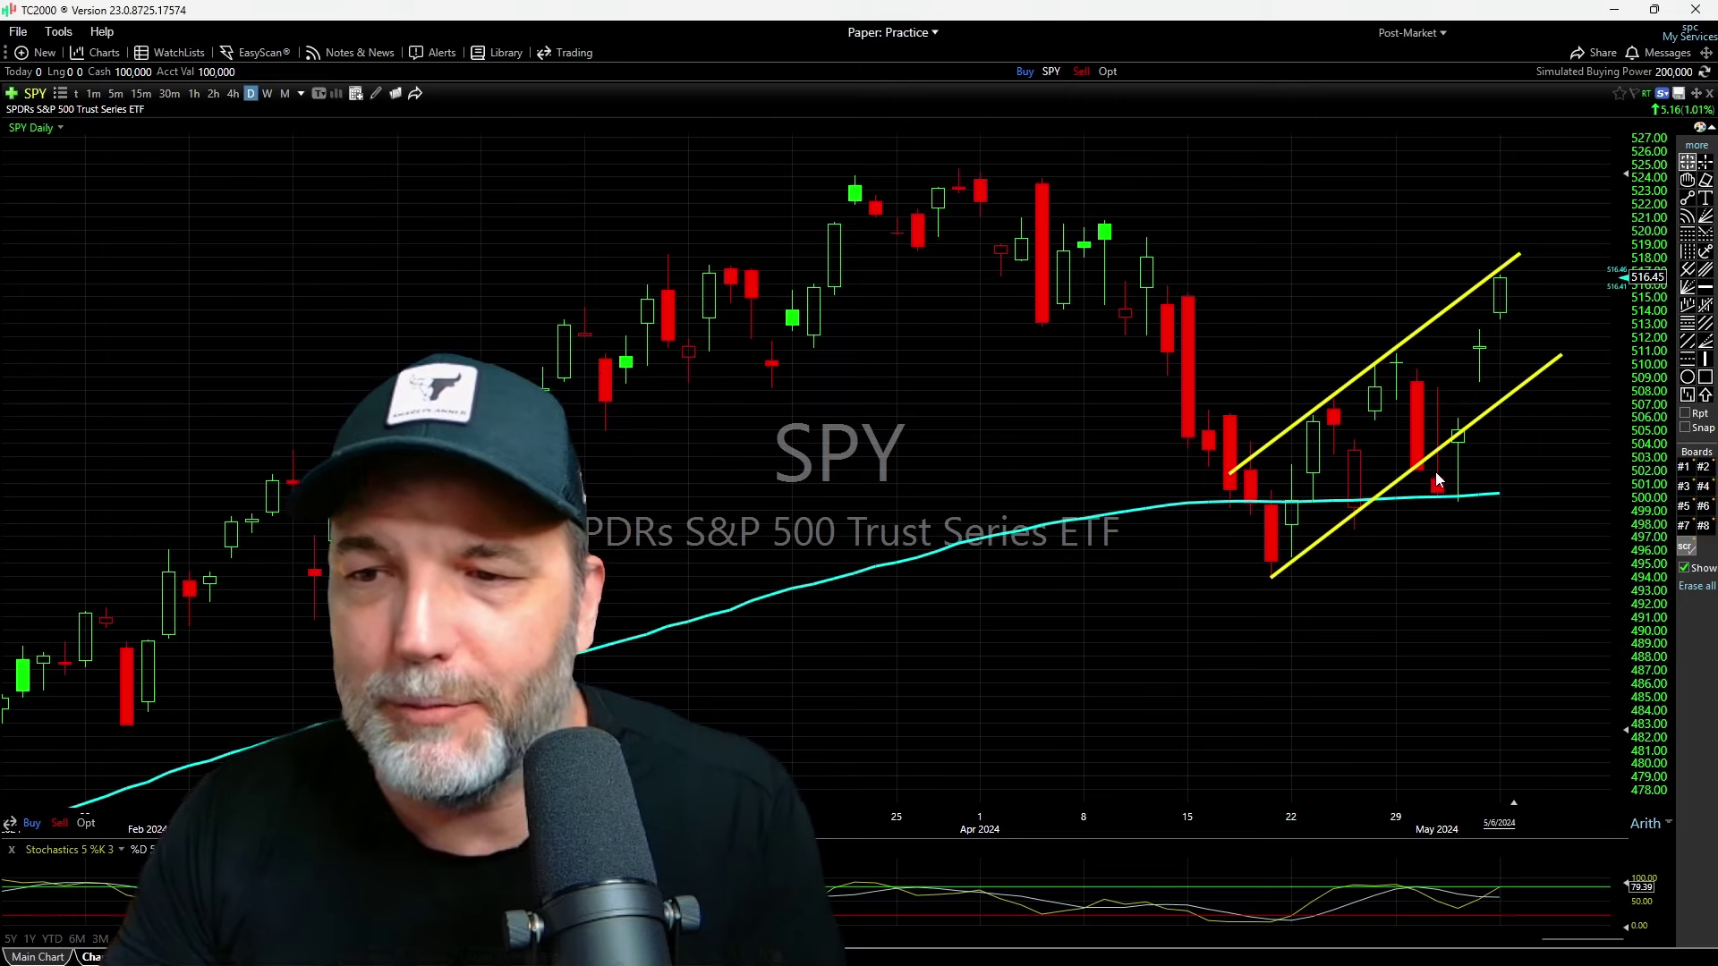
Draw a Fibonacci retracement from the late-March high to the April low at about 494, and delete it after checking its levels
click(1687, 234)
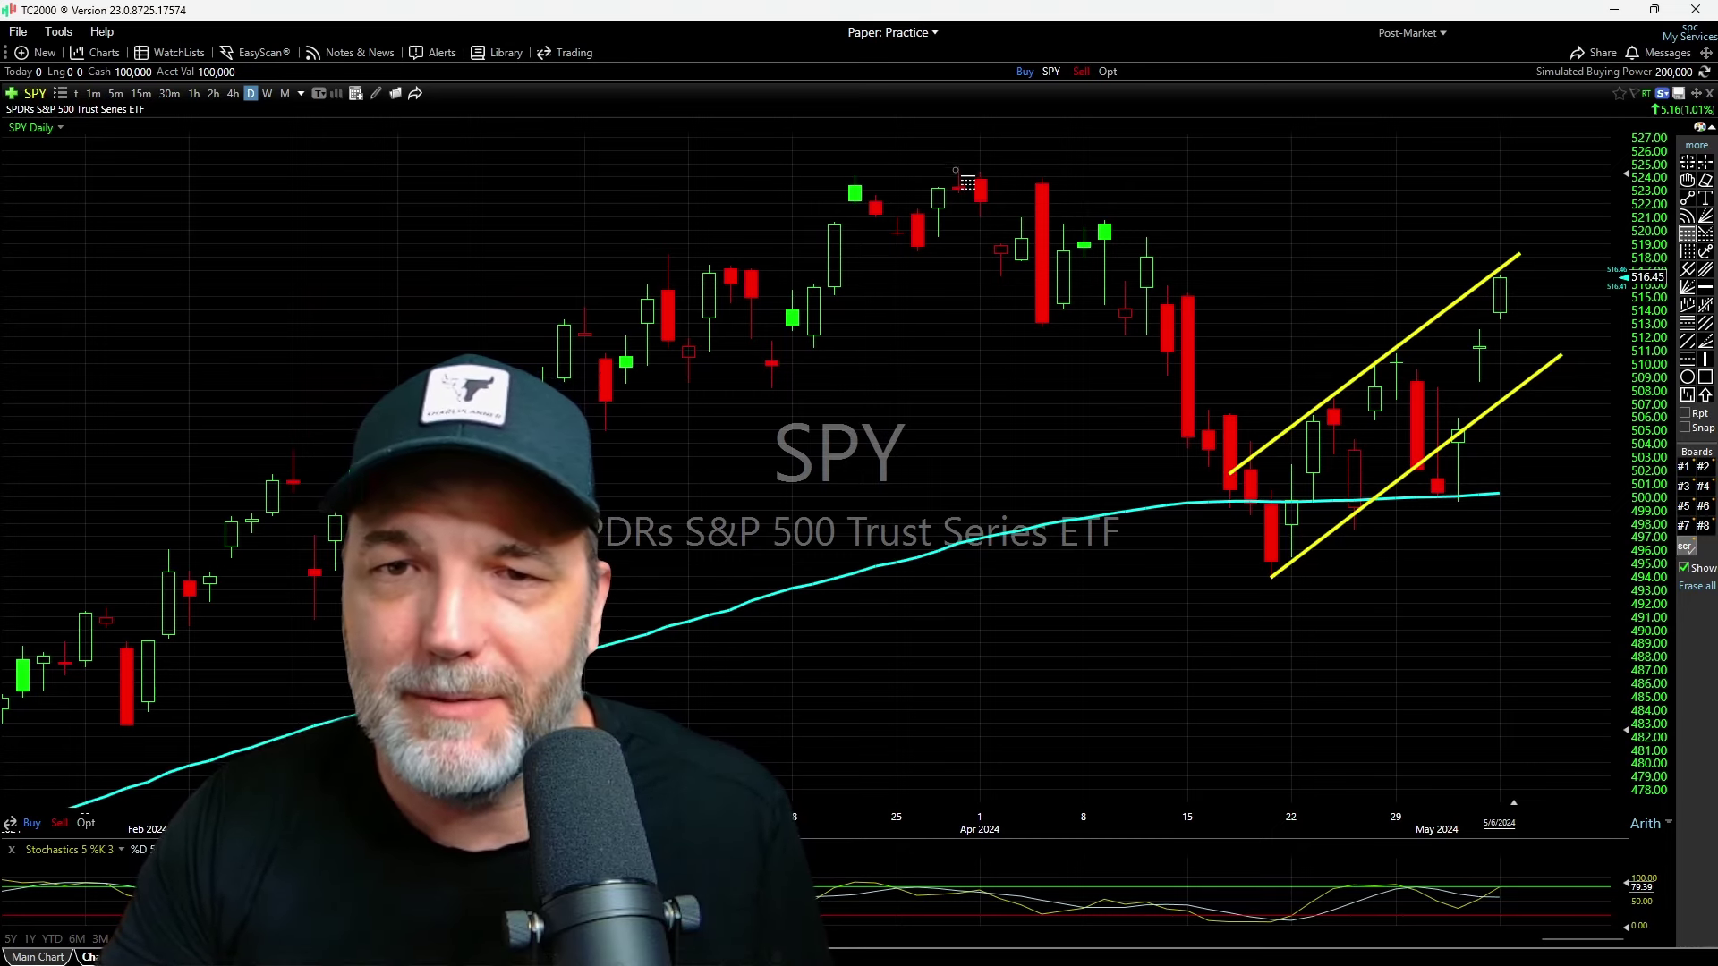
drag(959, 166, 1221, 579)
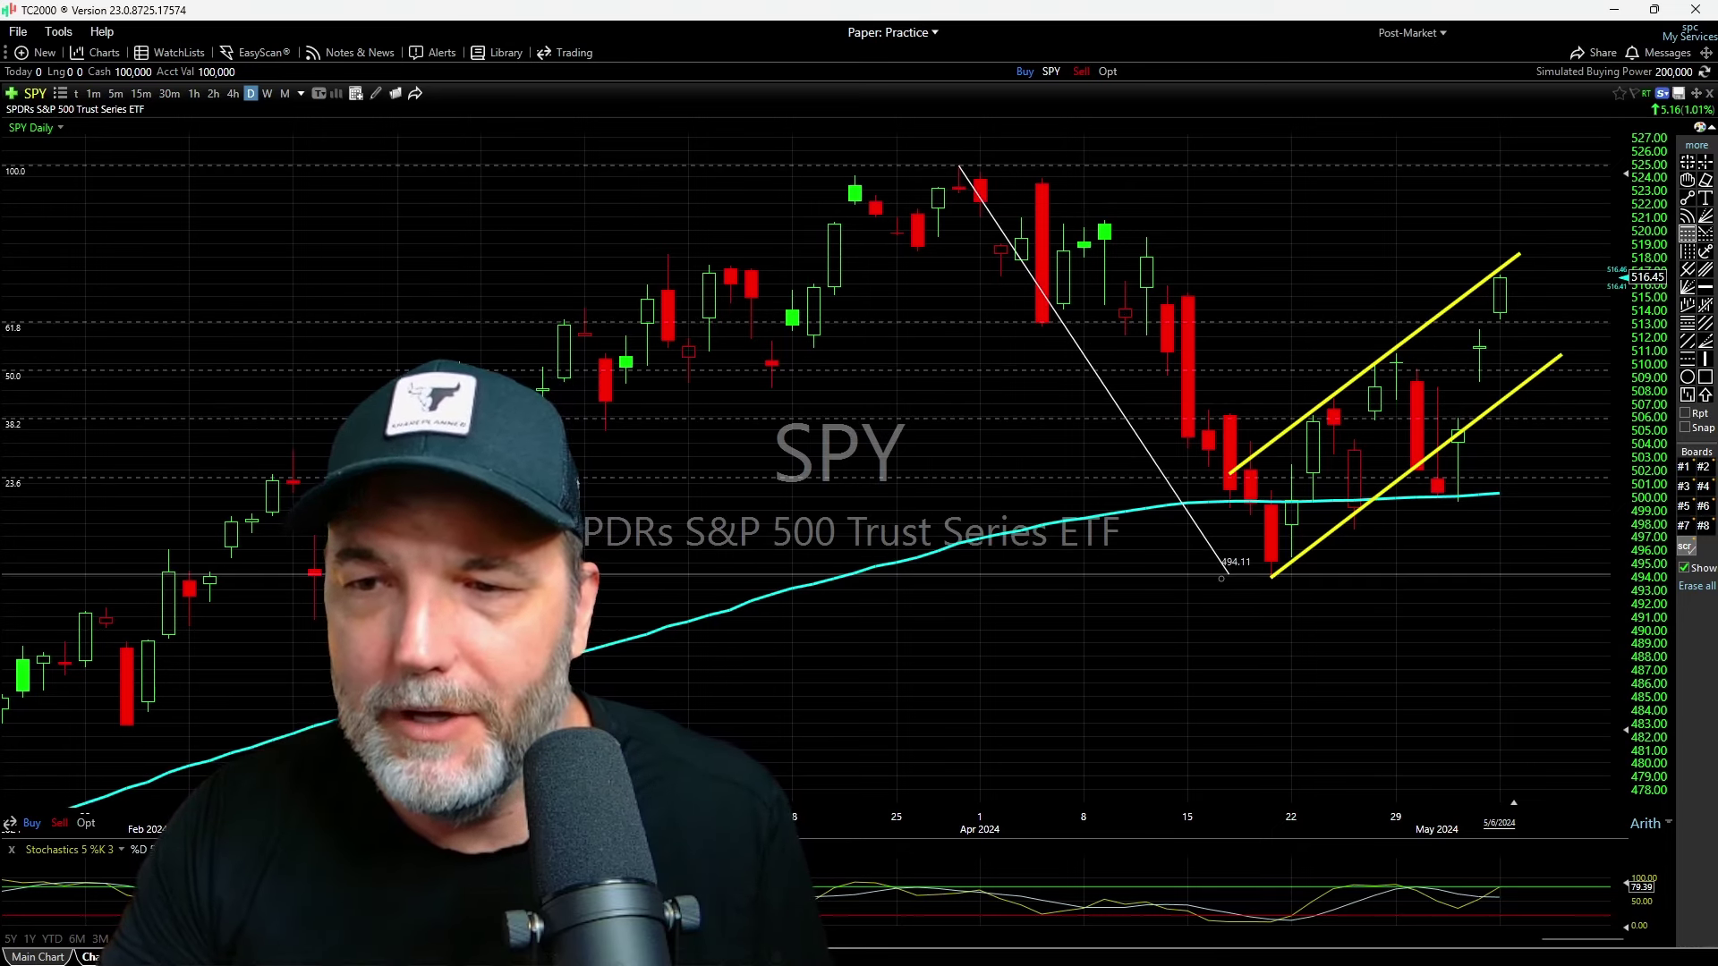
drag(1275, 310, 1332, 267)
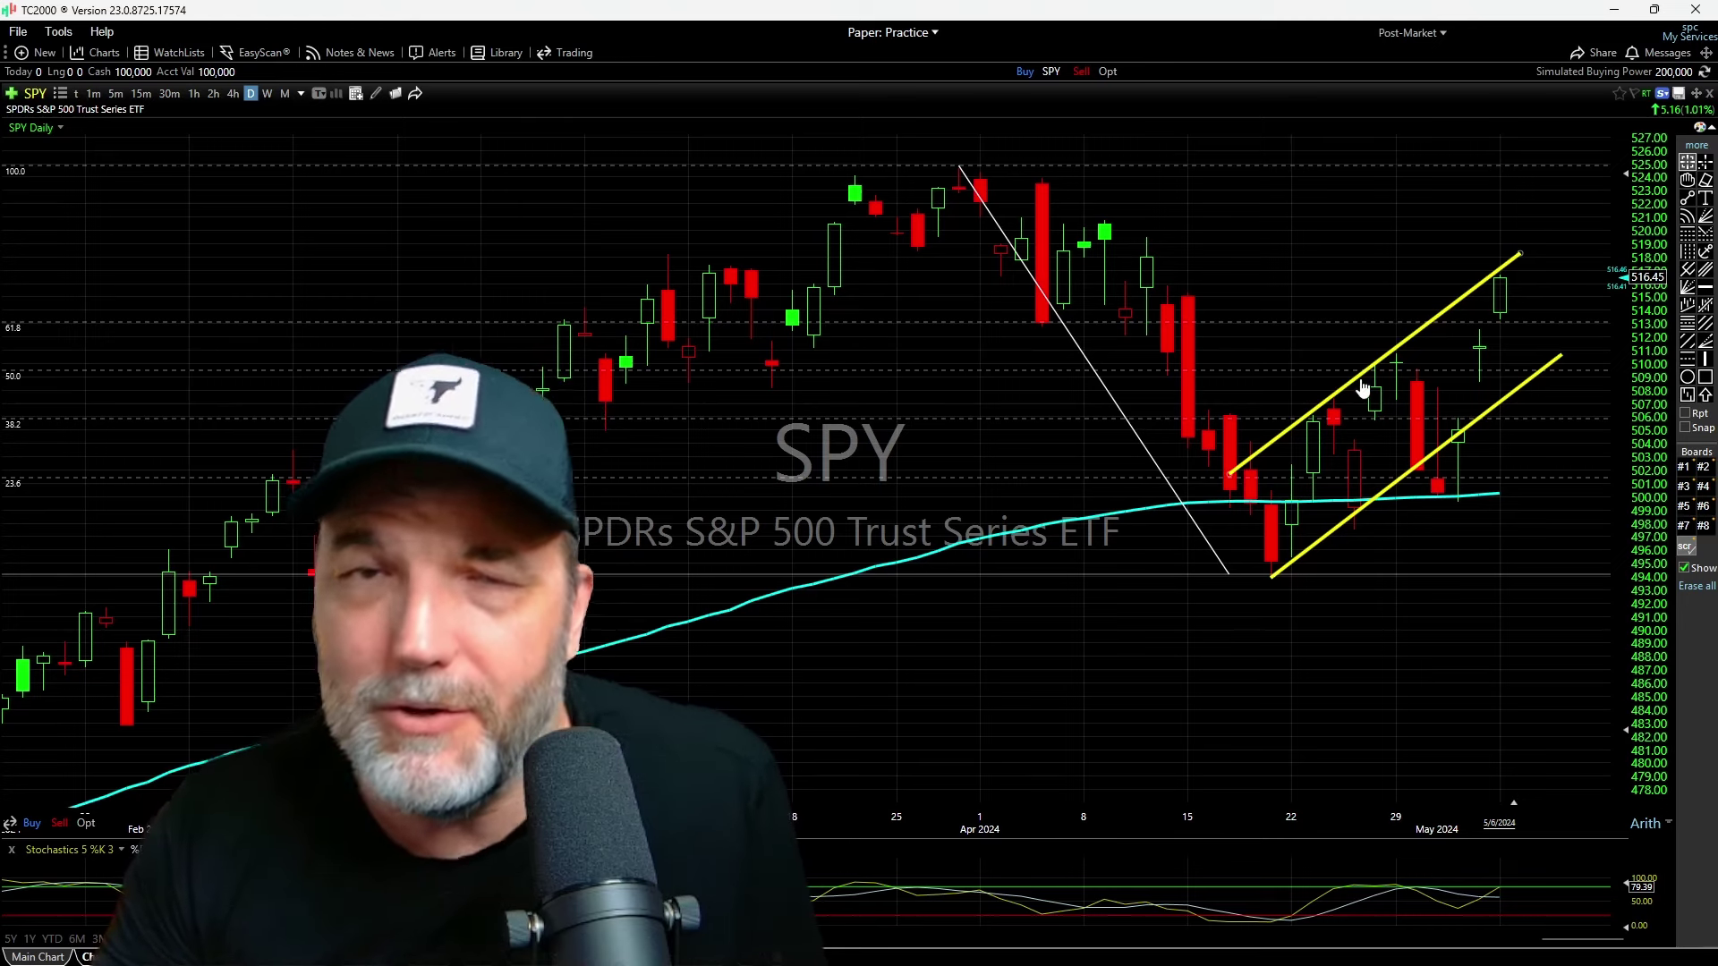
right_click(1063, 340)
click(1137, 510)
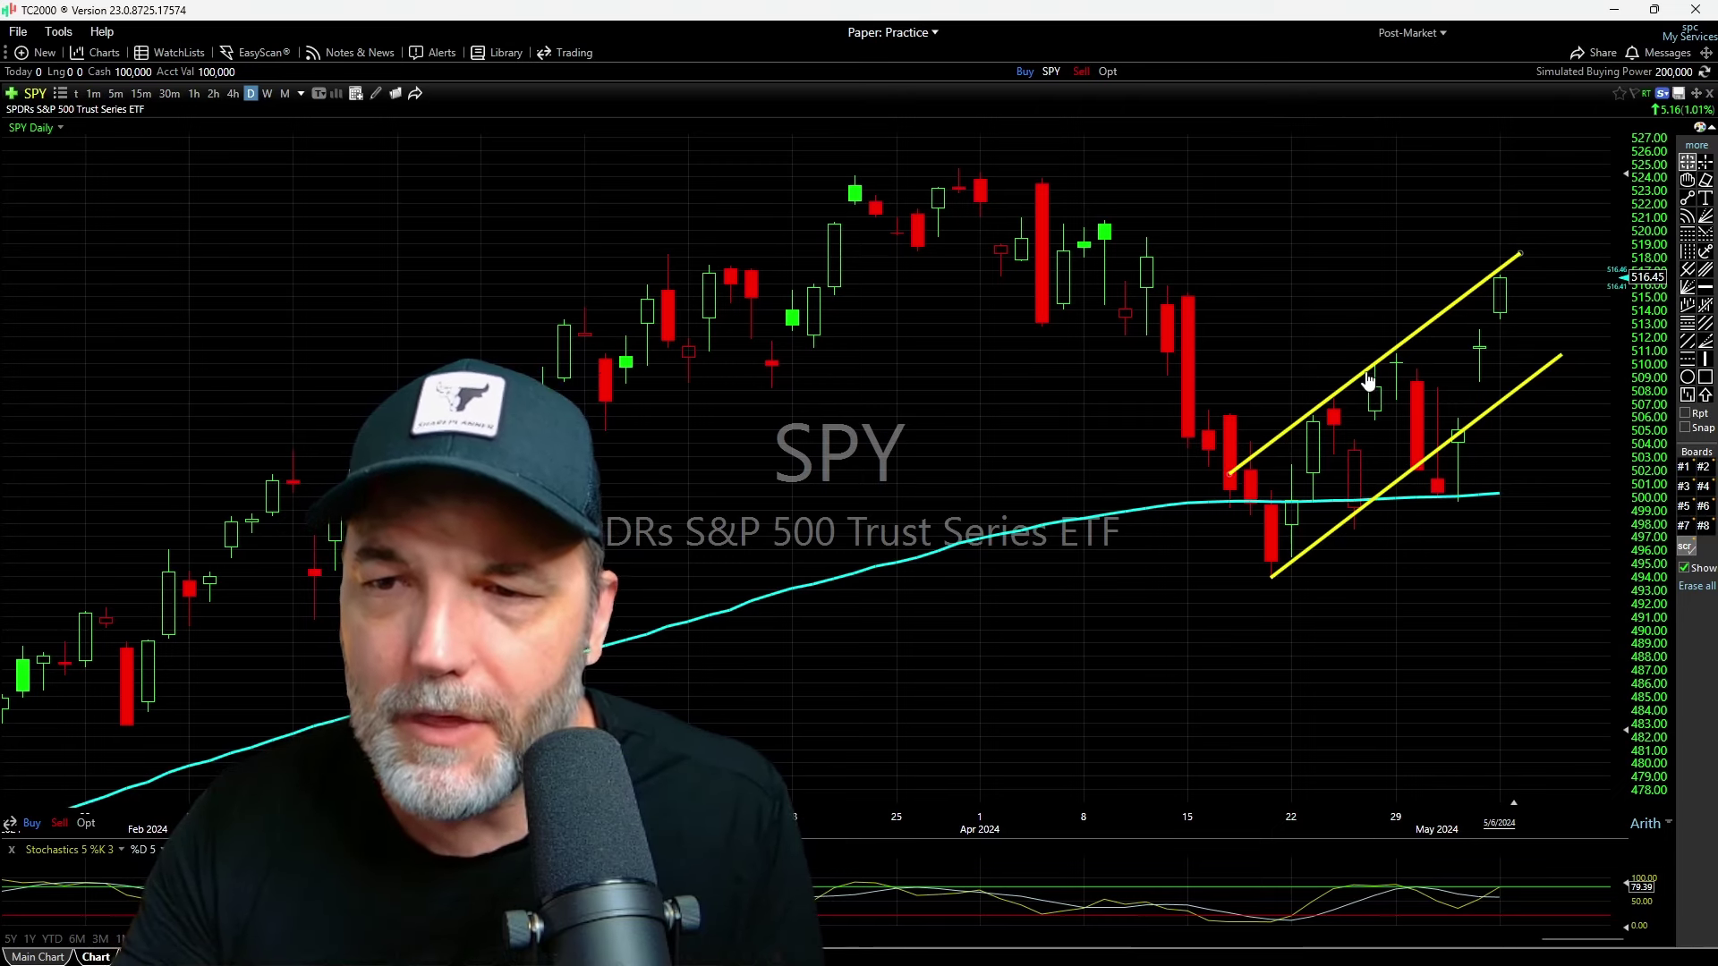
Hide the chart drawings and measure the price move between the April 26 bar and the May 3 bar
click(1683, 570)
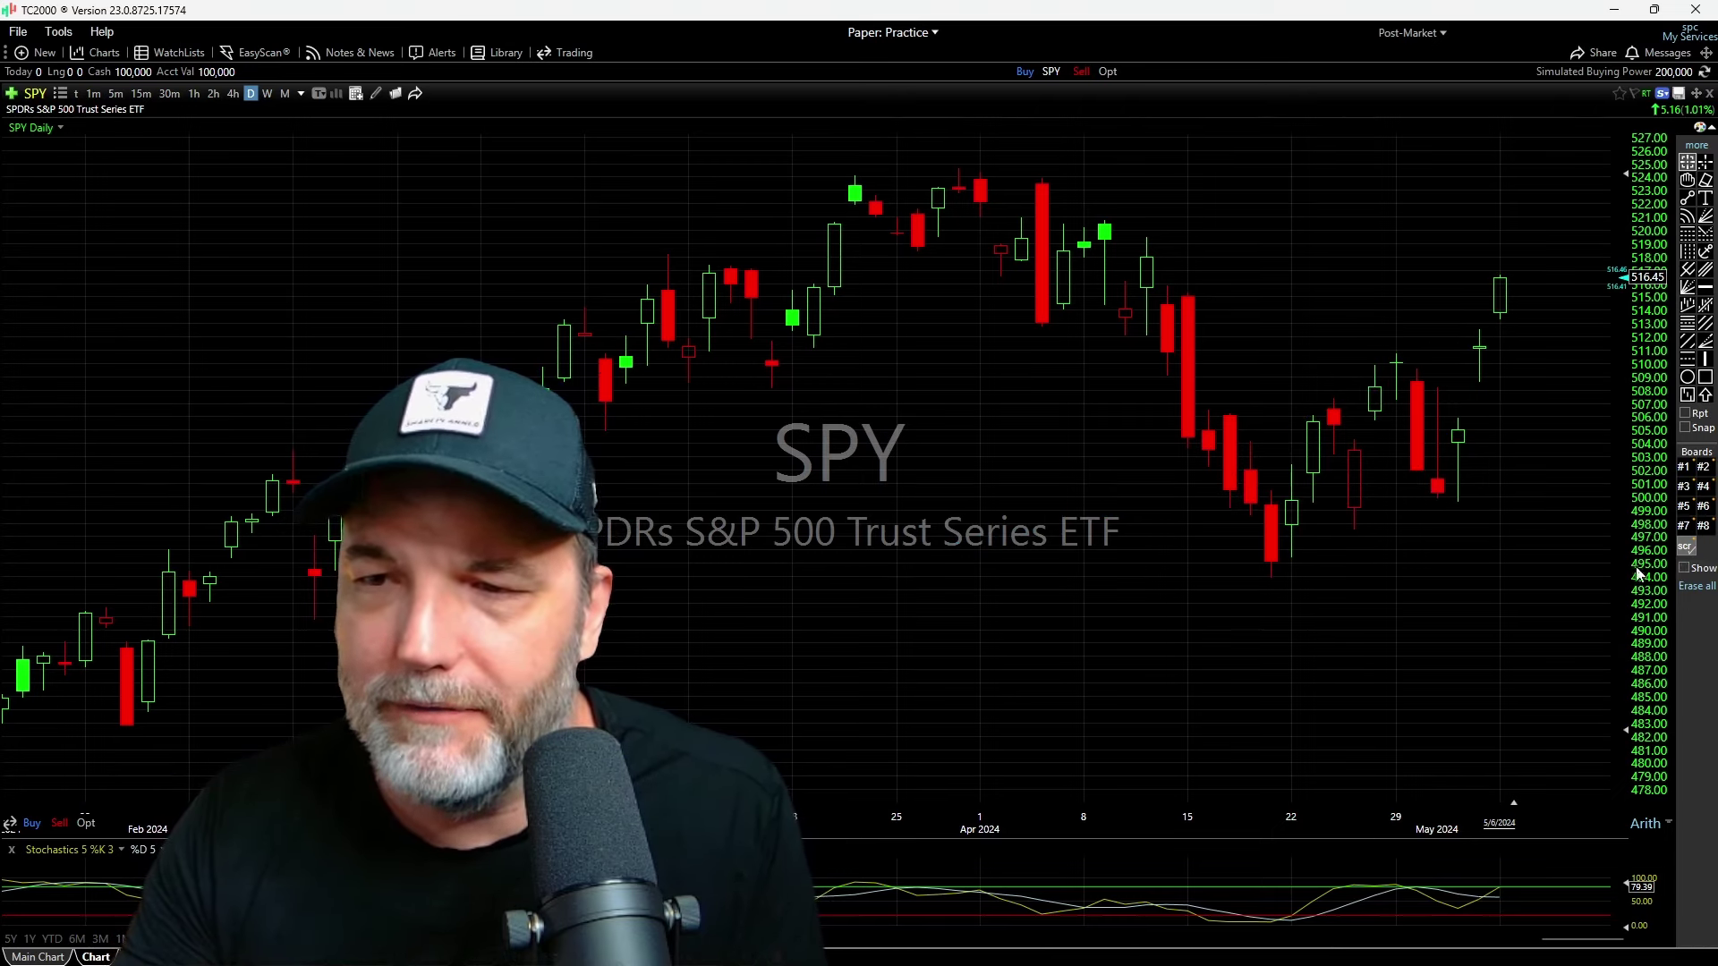
mouse_move(1375, 357)
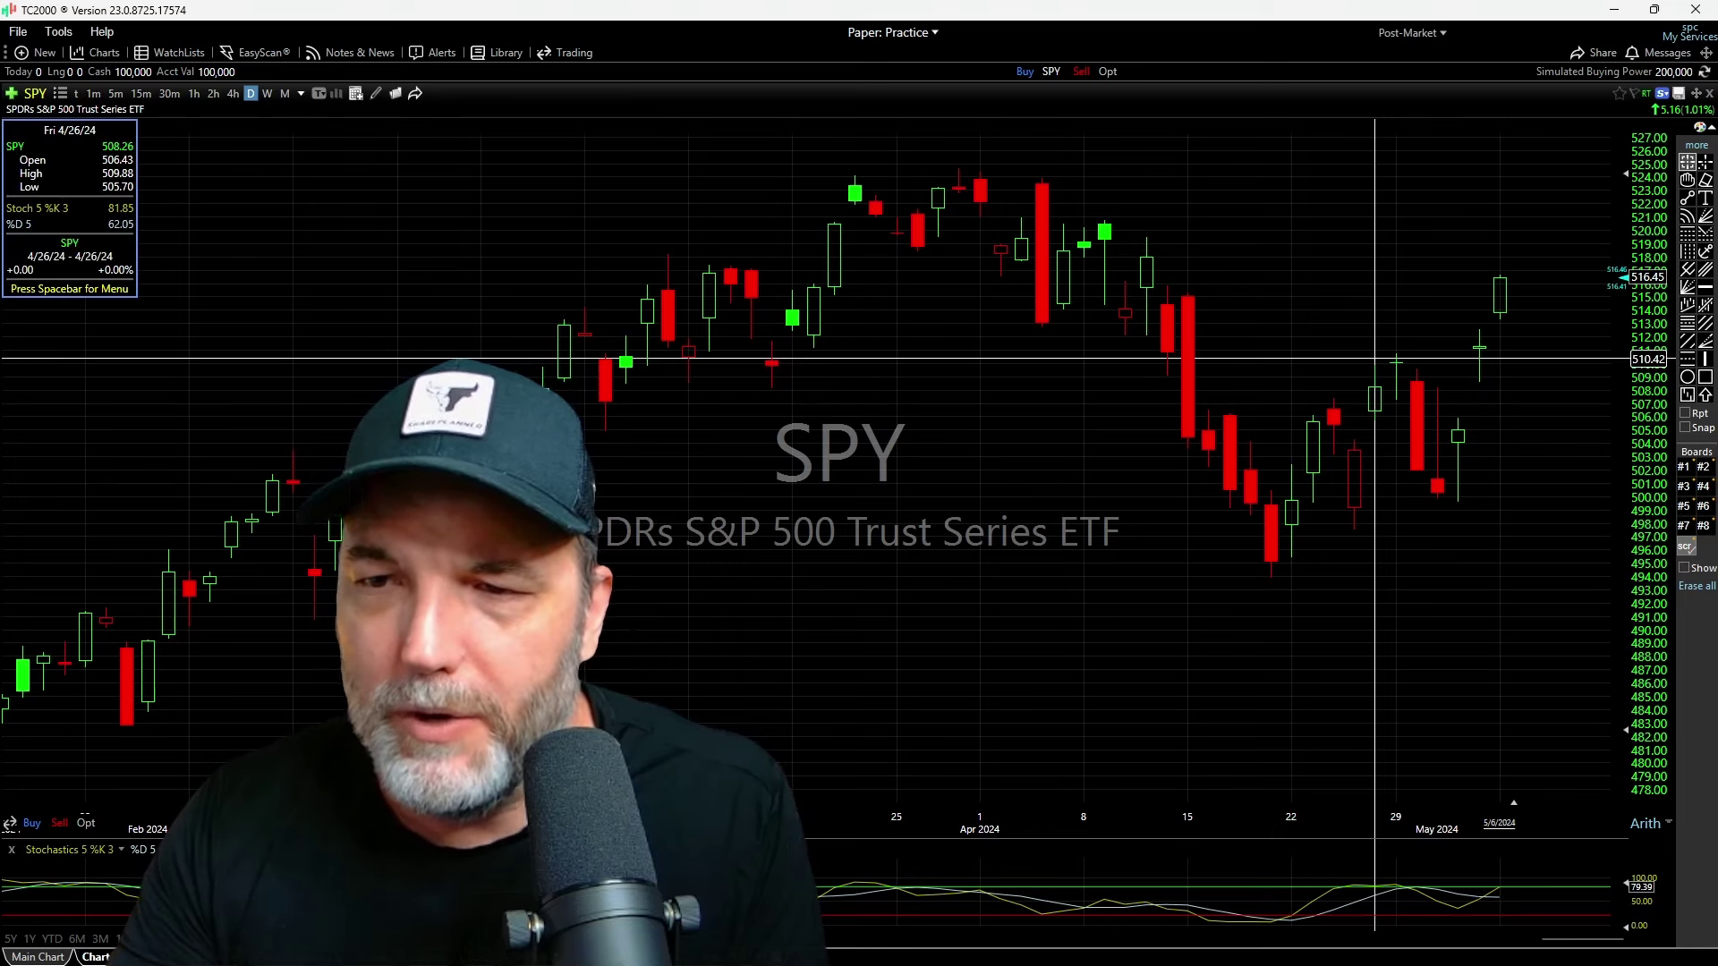
drag(1375, 358, 1479, 355)
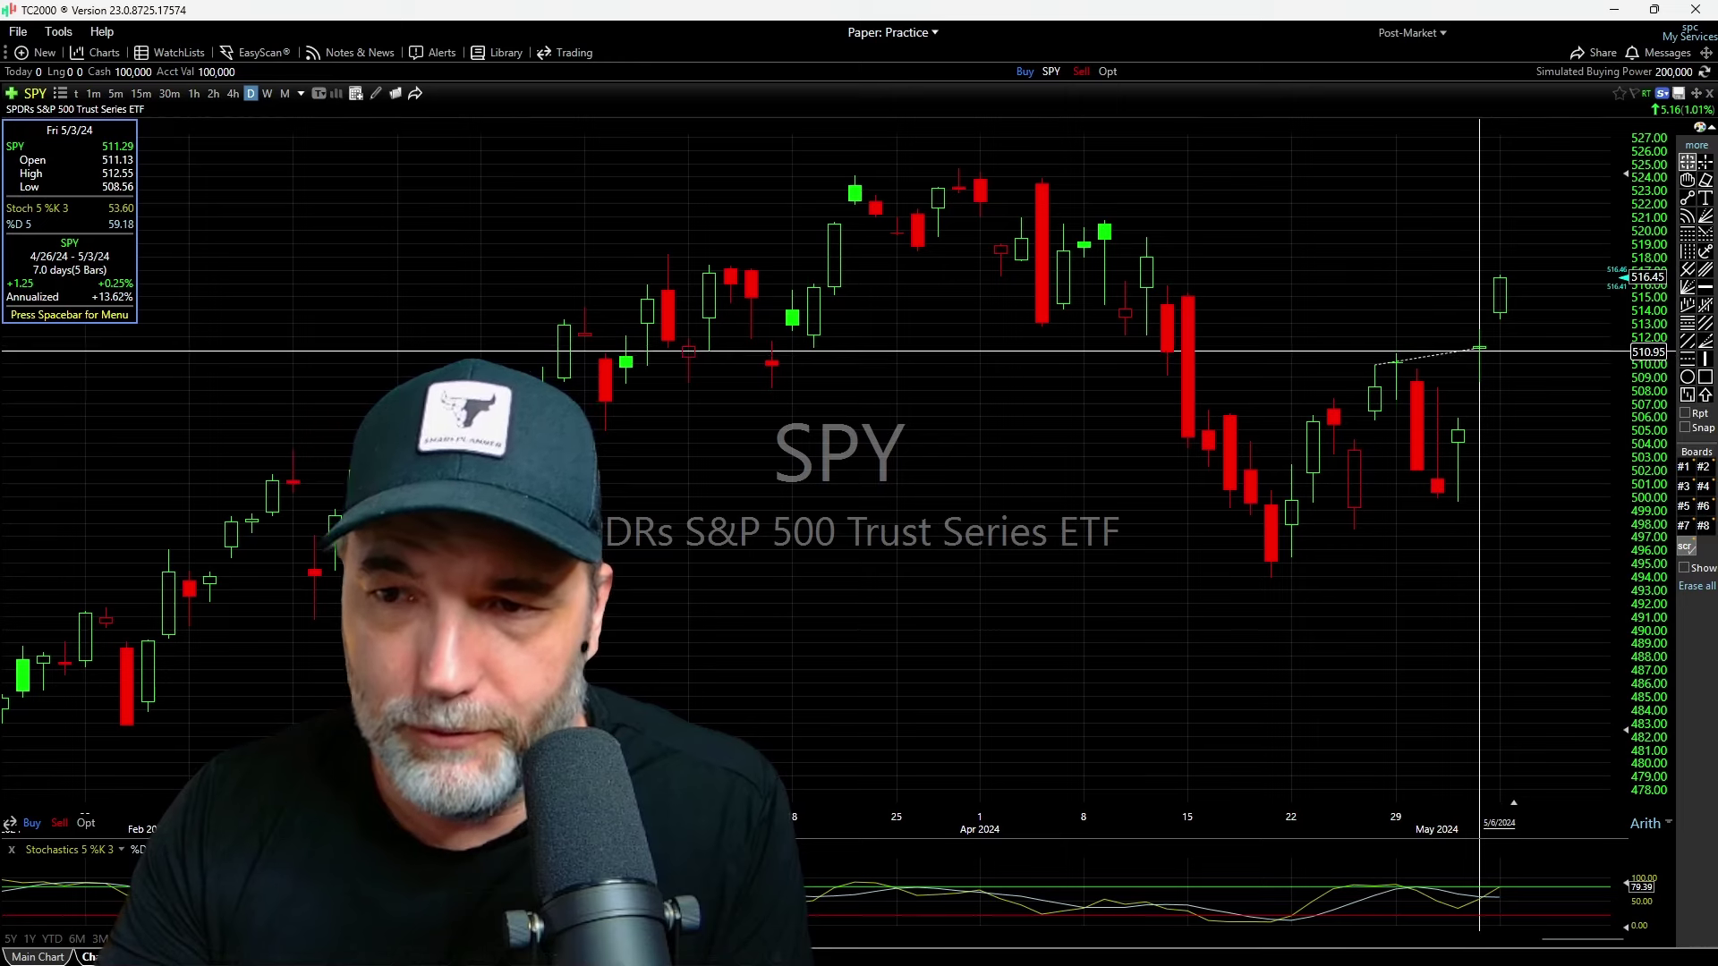
drag(1479, 349, 1396, 365)
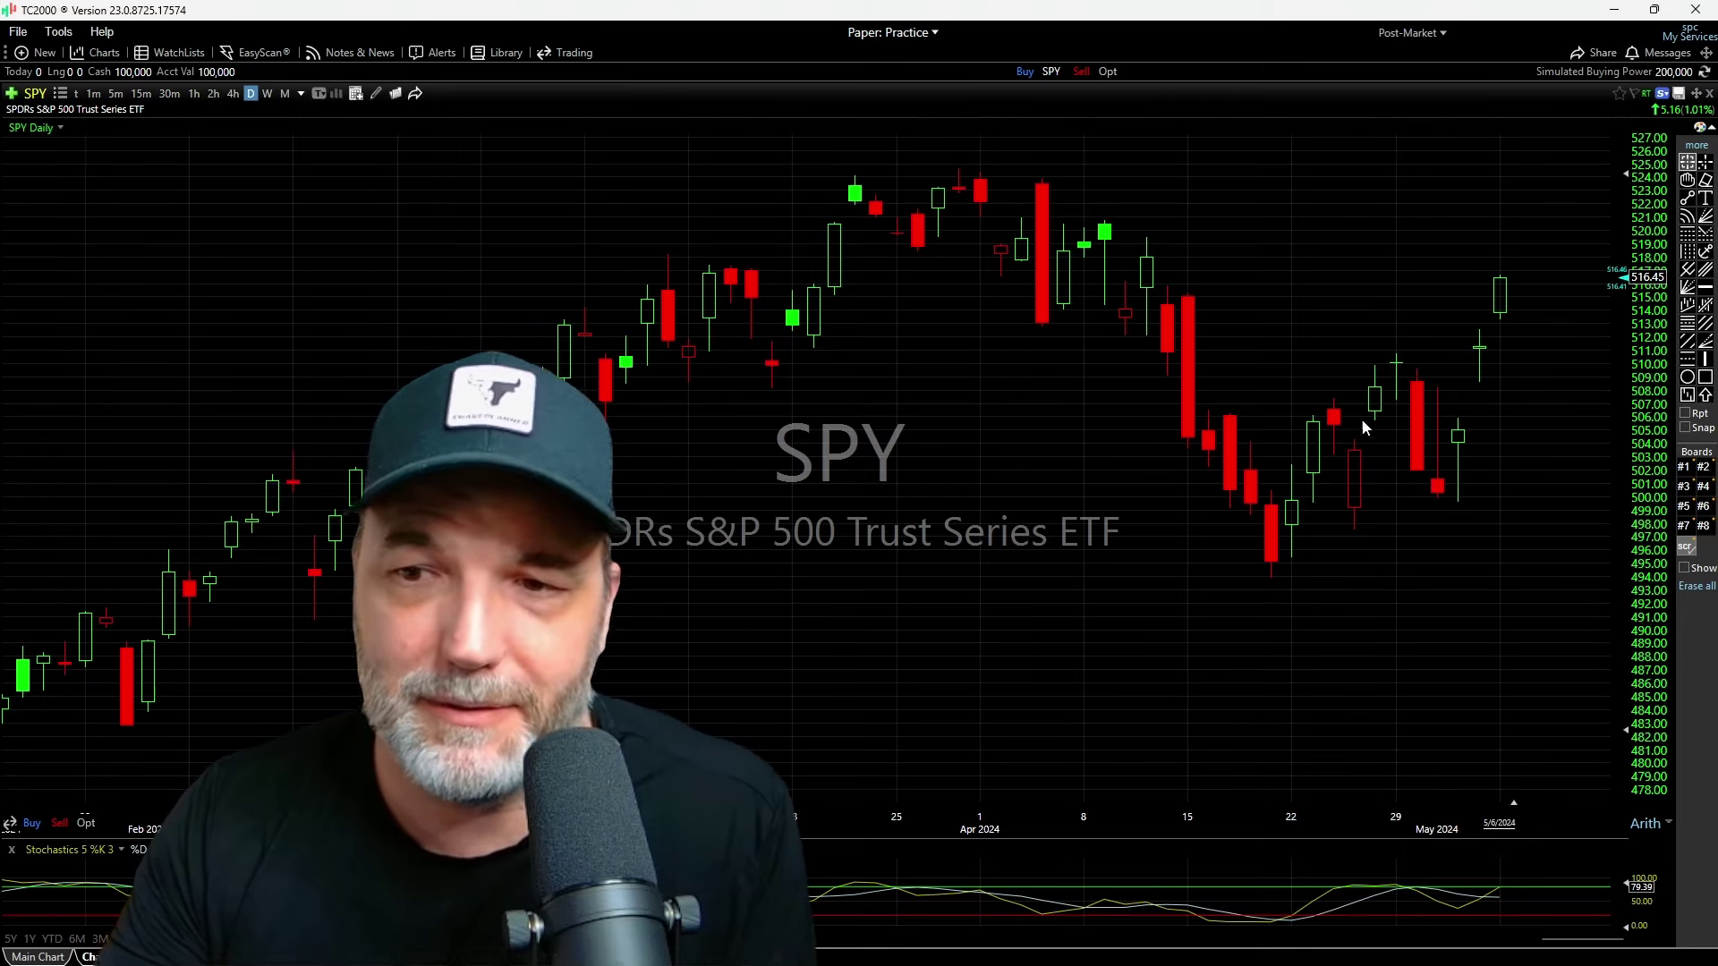
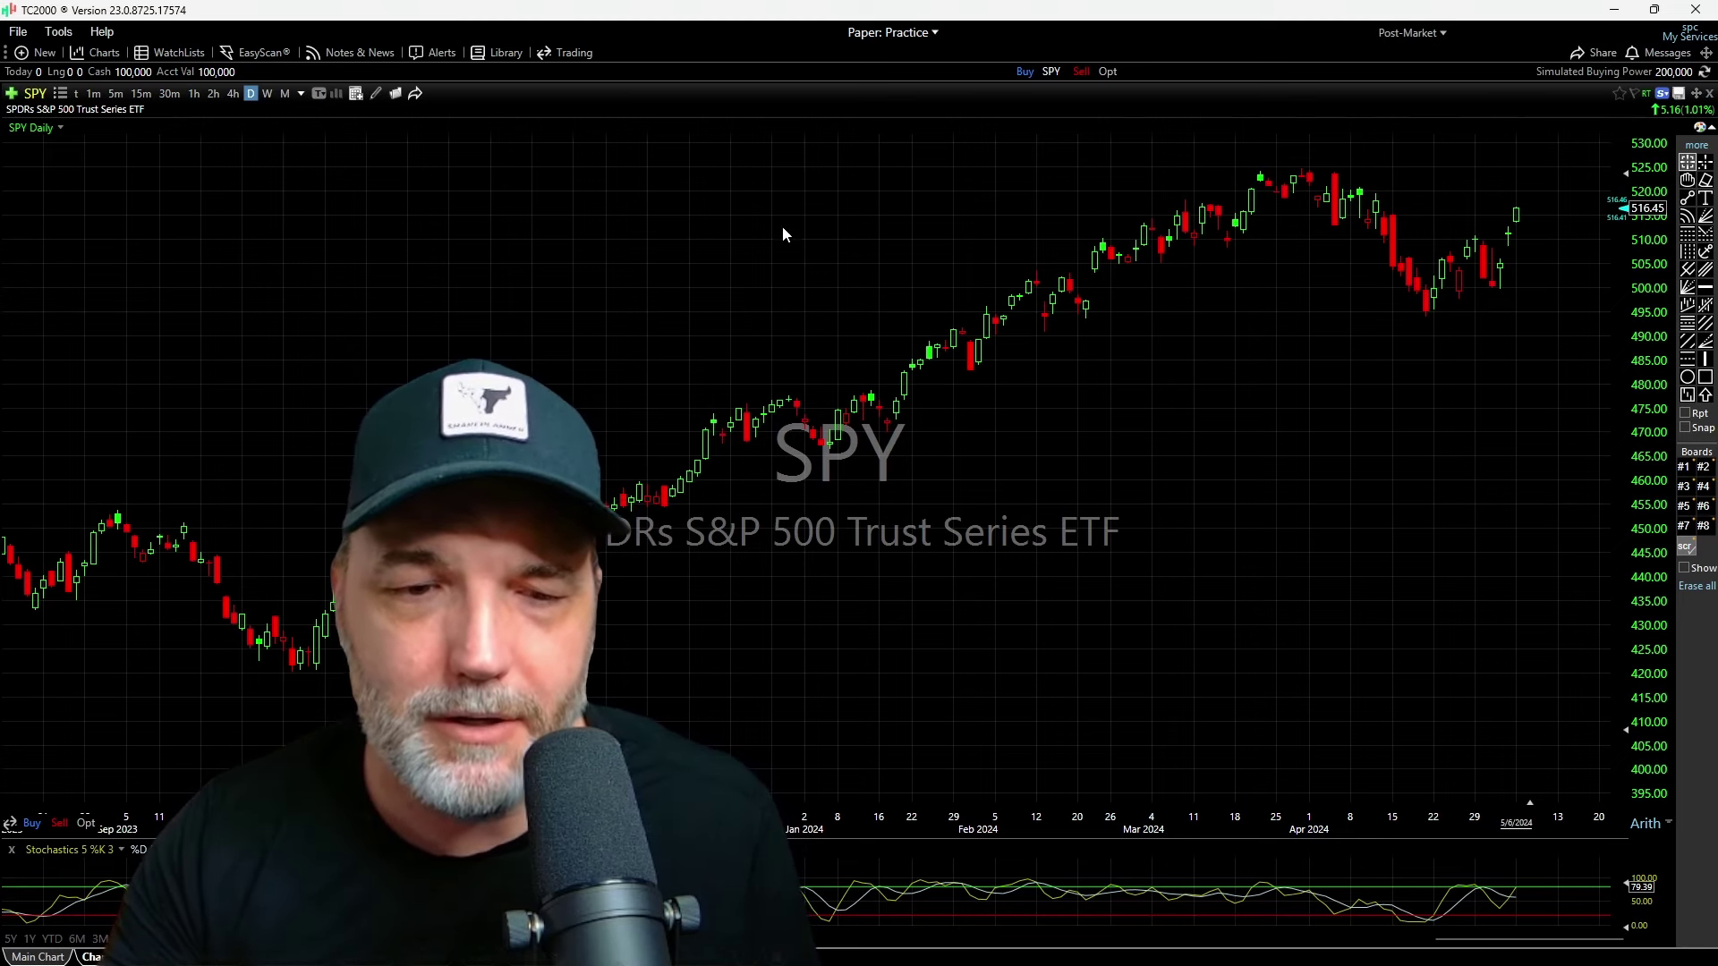
Draw a long-term trend line from the October 2023 low through the April 2024 low, ending past the latest bar
scroll(681, 273, down, 3)
scroll(748, 480, up, 1)
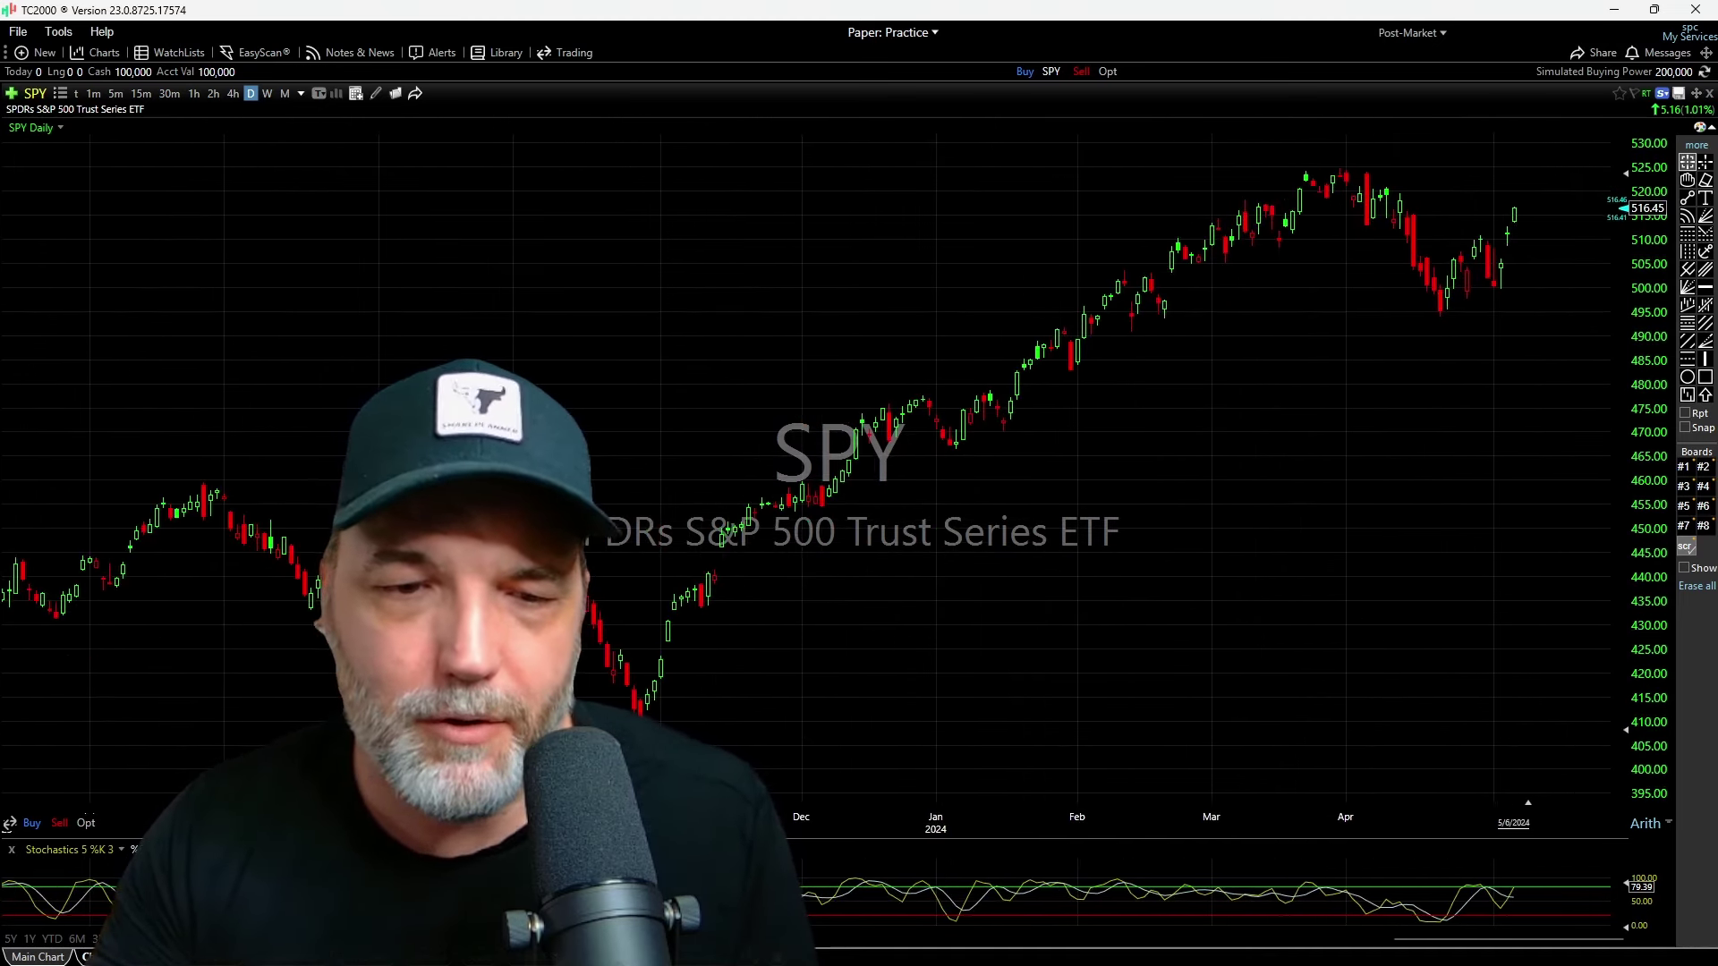
drag(653, 715, 1541, 266)
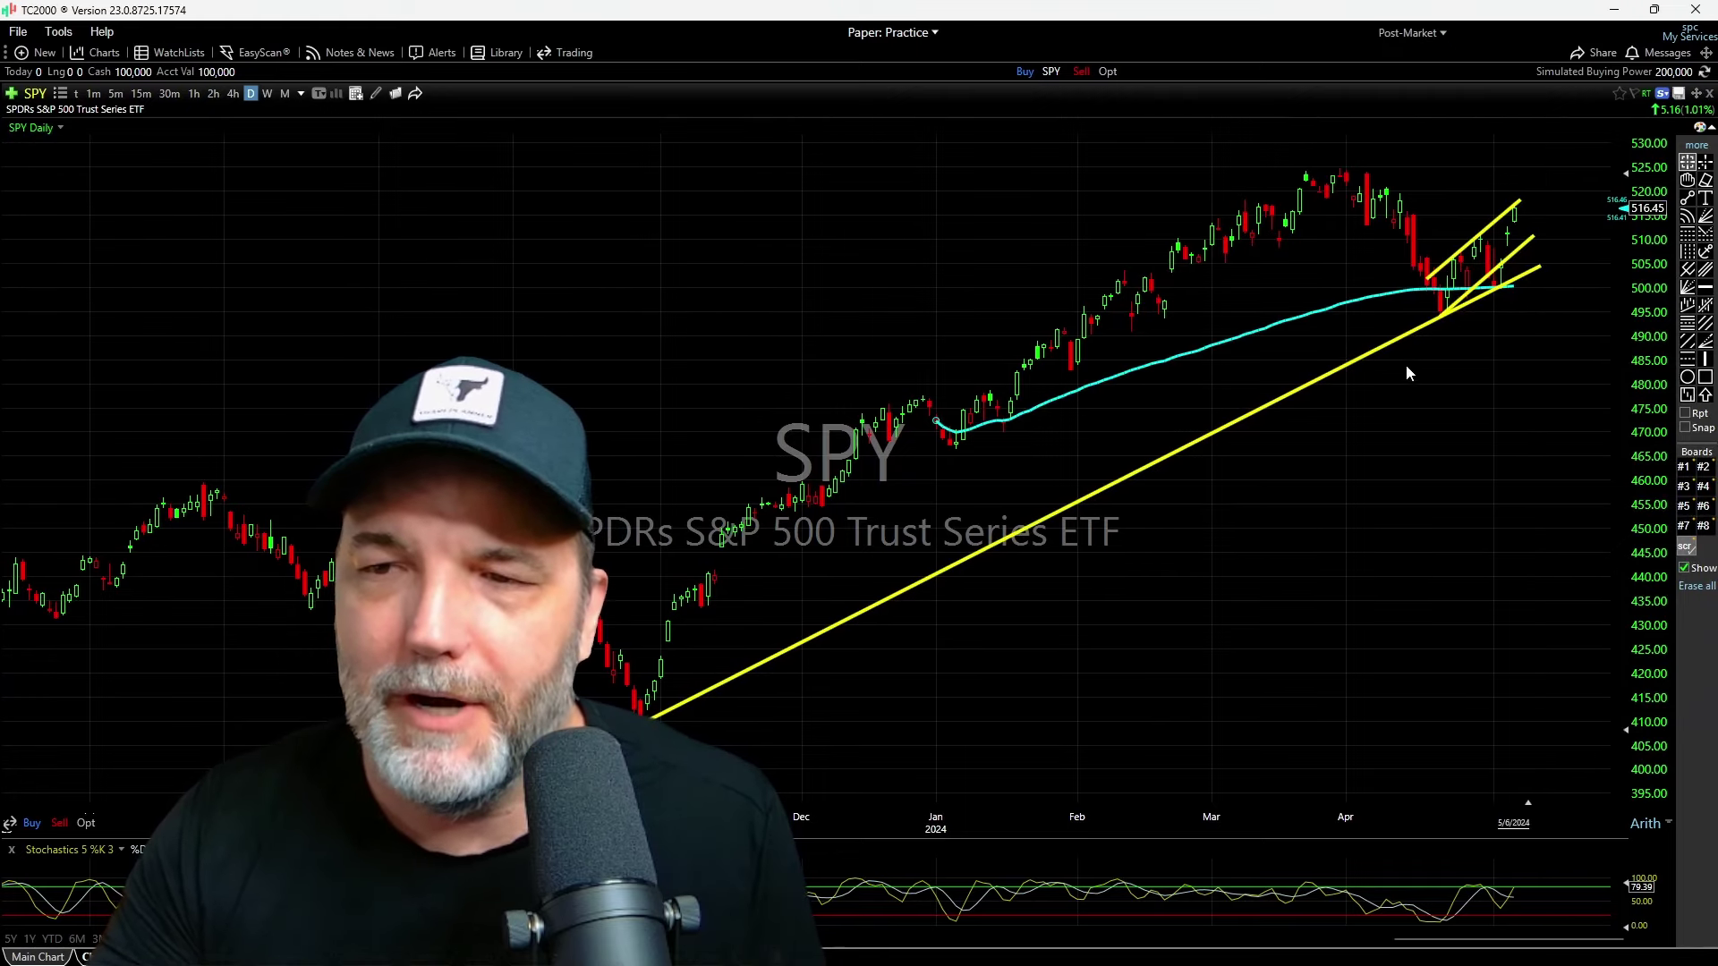
scroll(1430, 364, up, 2)
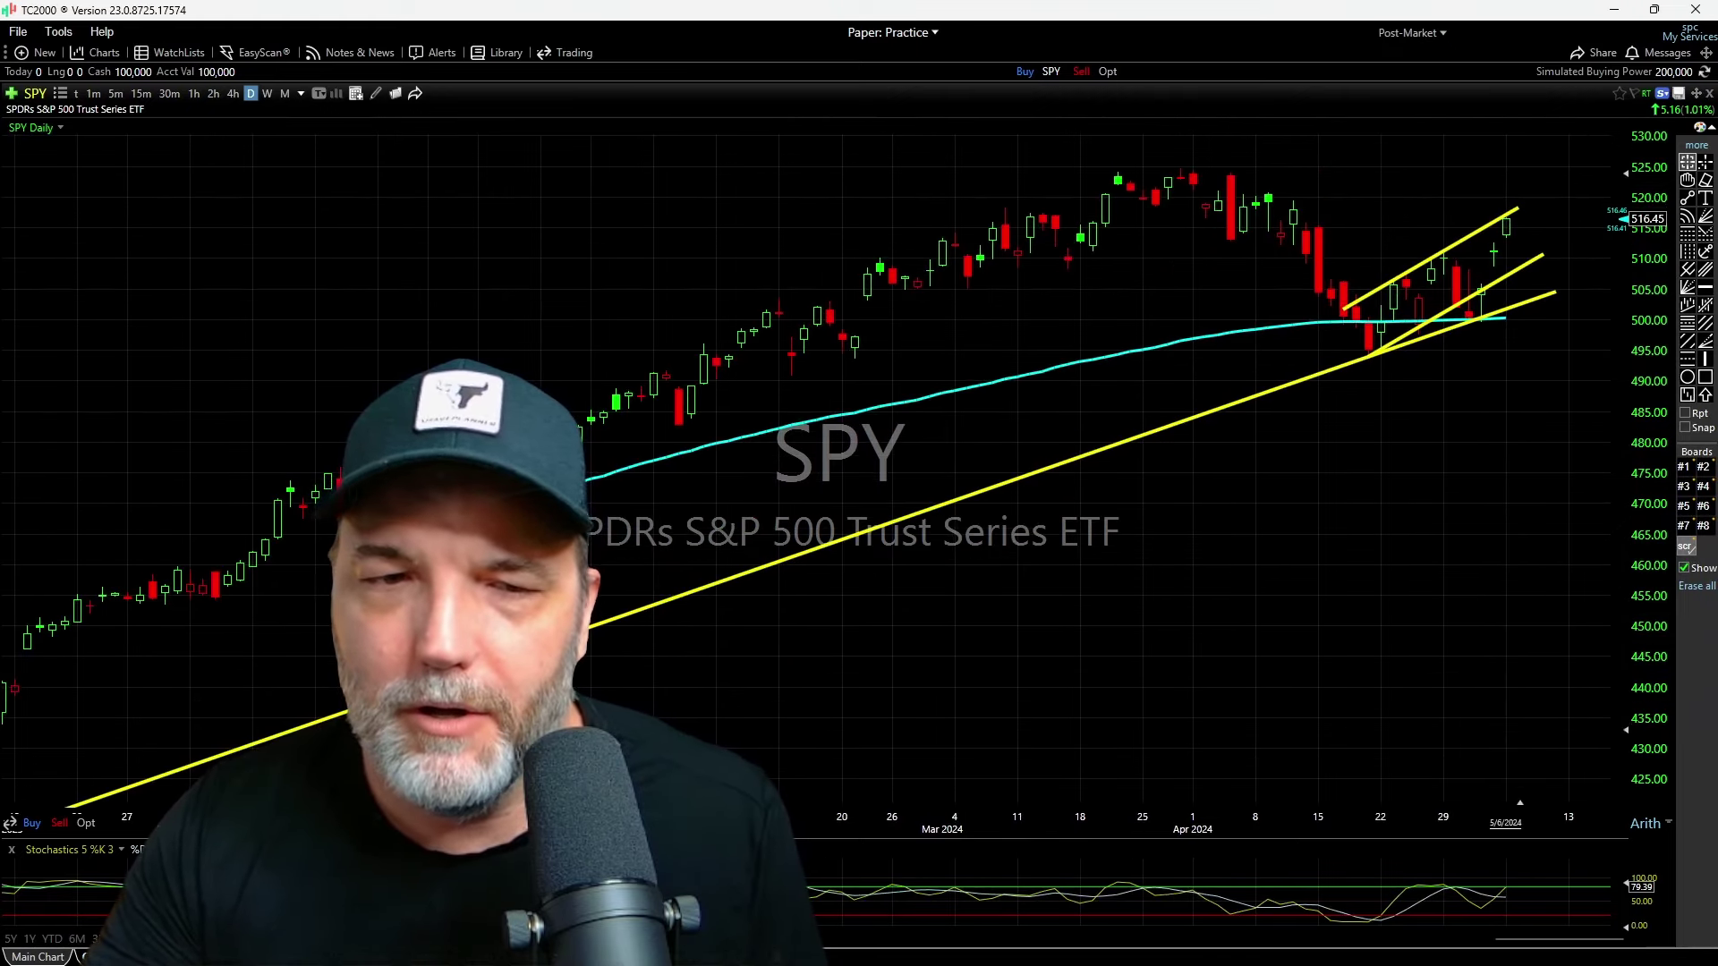
Delete both short rising channel lines, keeping the long-term trend line and the cyan average line
right_click(1403, 273)
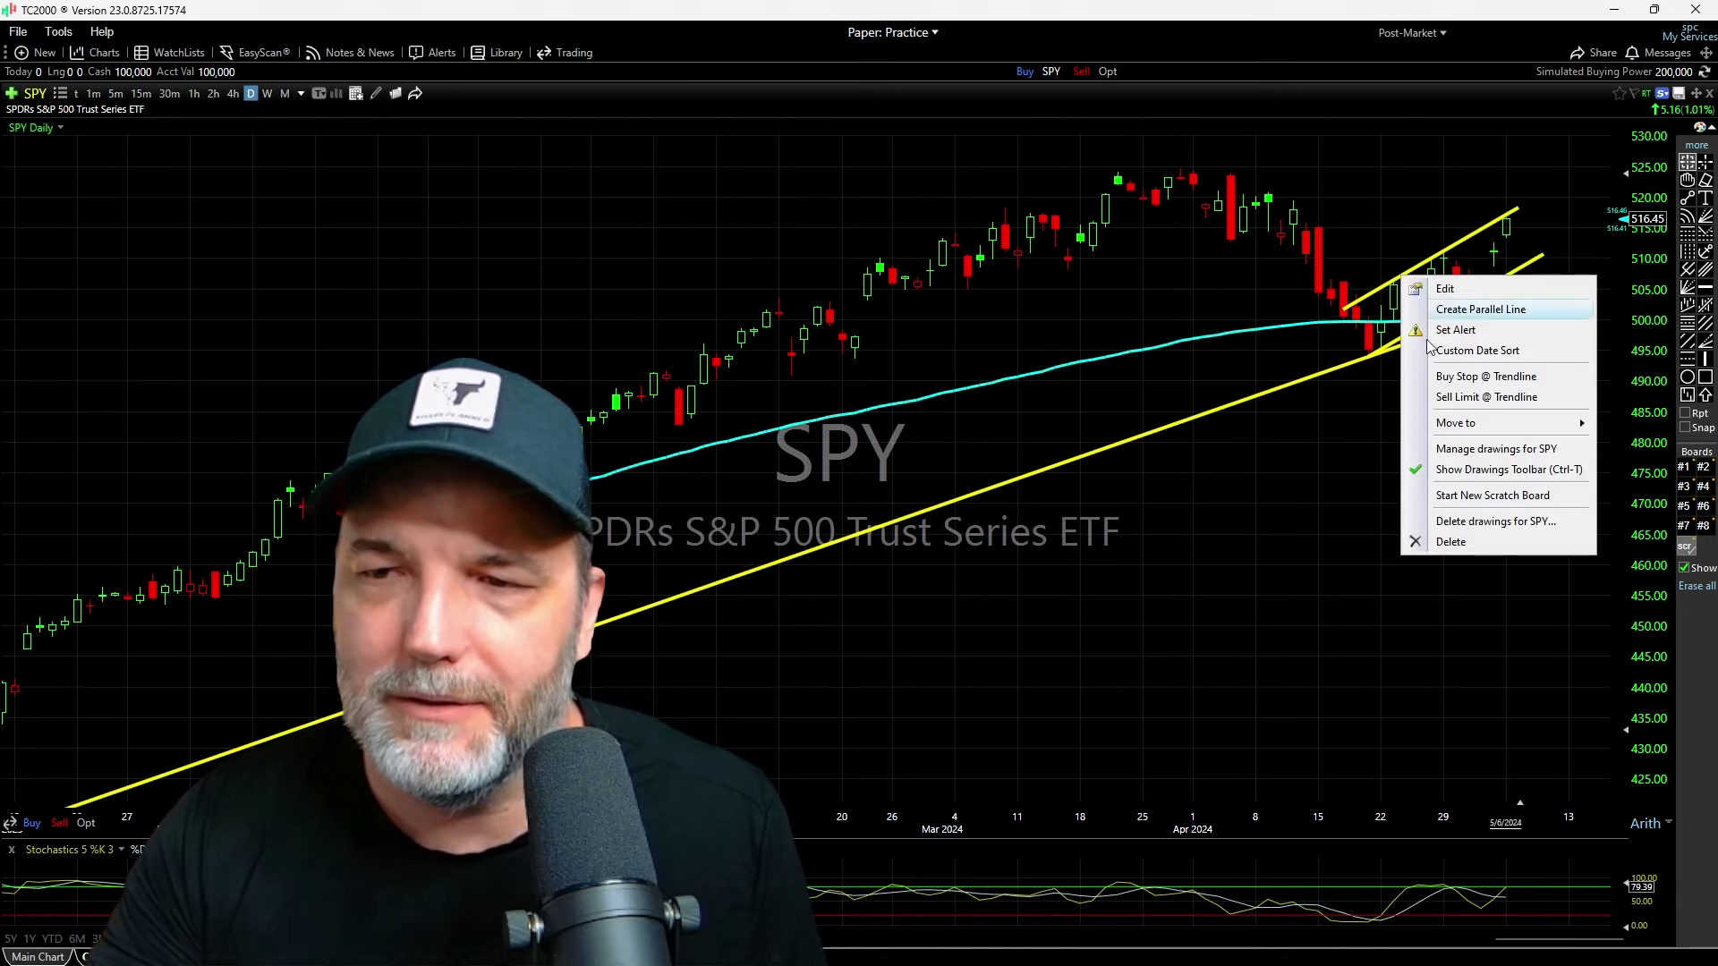
click(1503, 545)
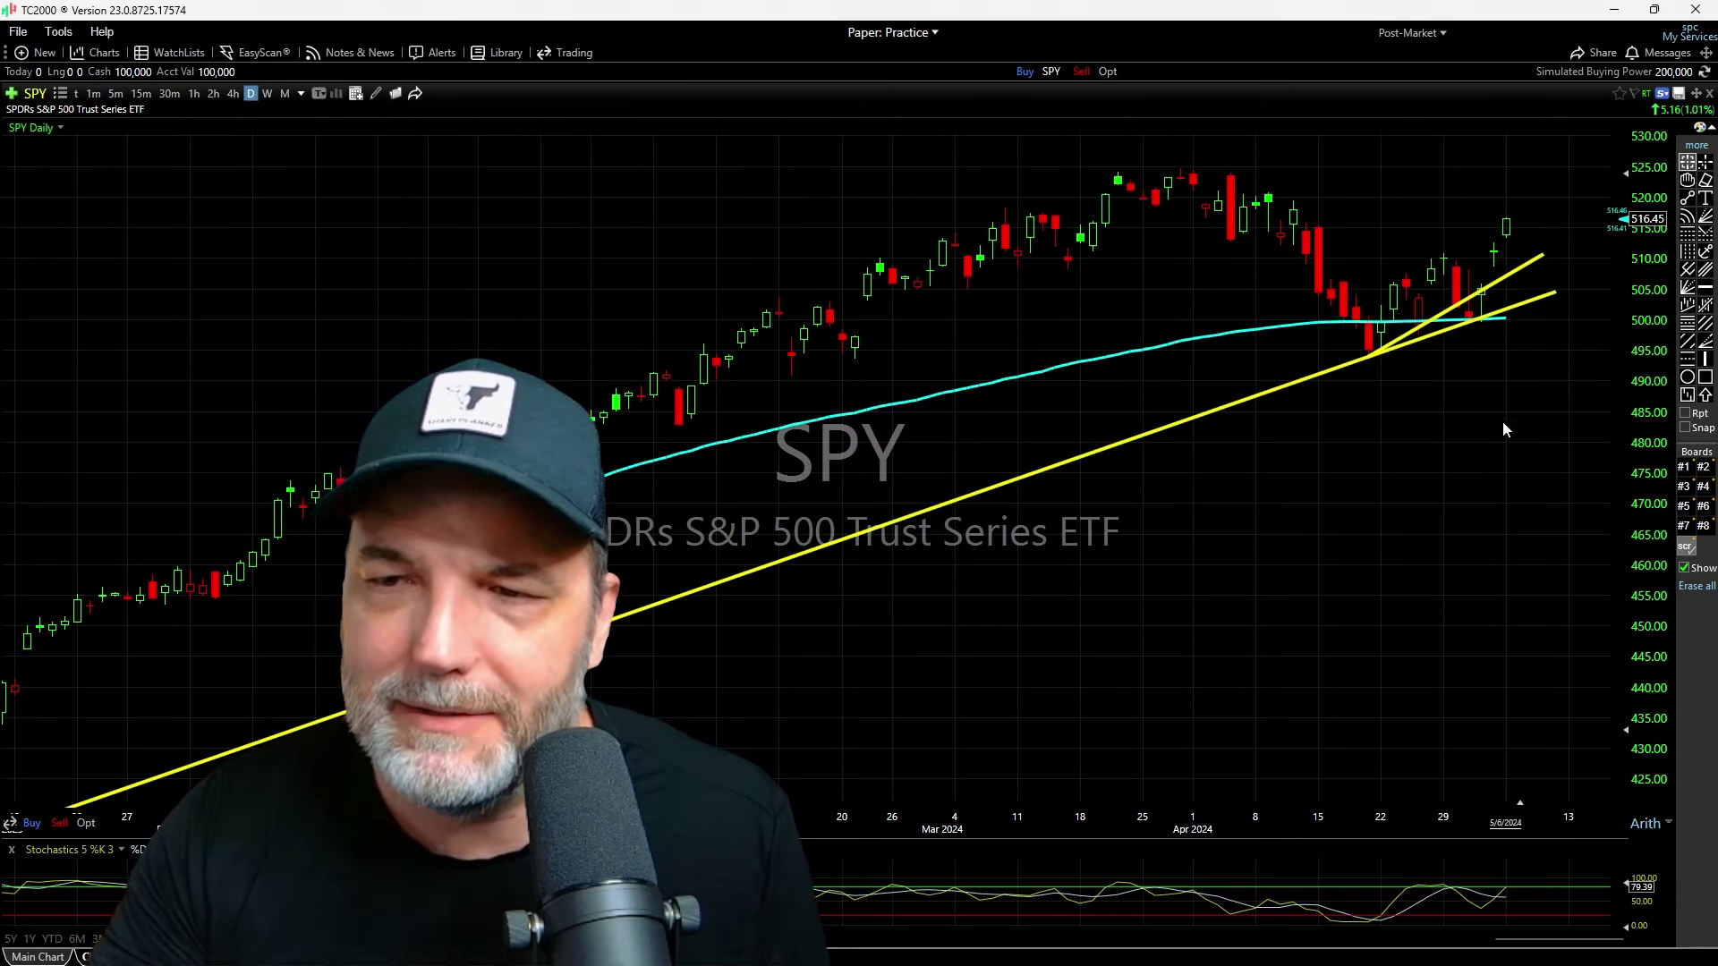
right_click(1512, 270)
click(1562, 530)
Examine the April pullback and the rebound toward the highs relative to the long-term trend line
scroll(1163, 340, down, 1)
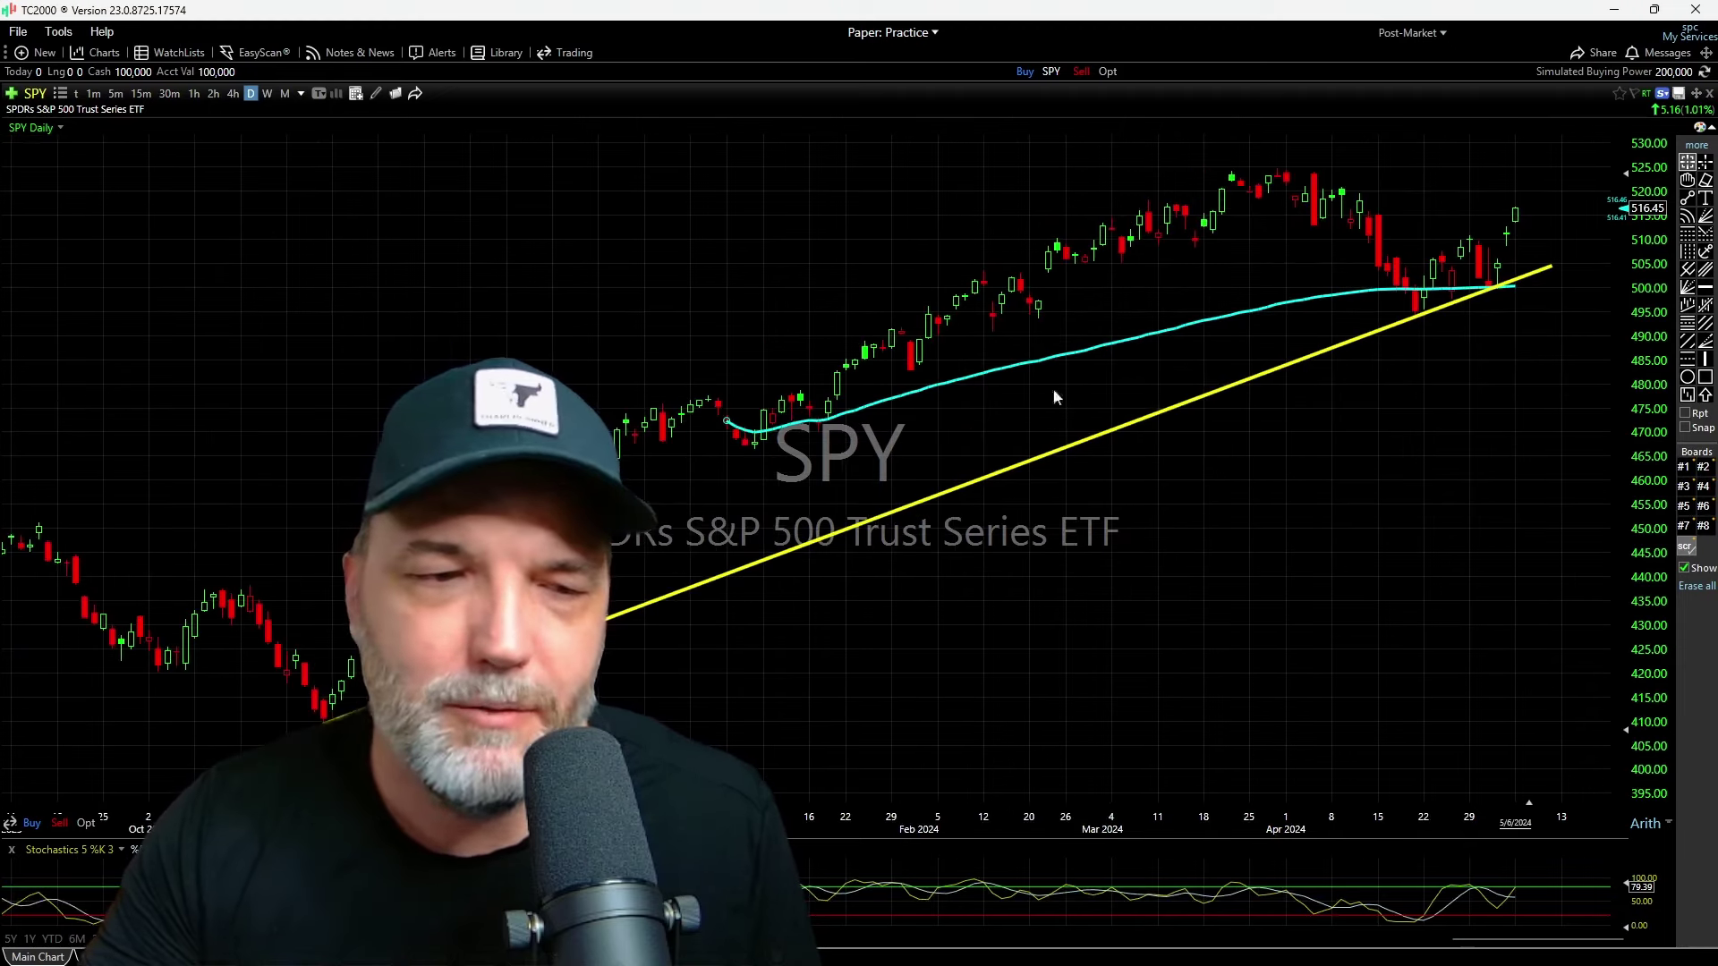
scroll(1342, 358, down, 1)
drag(1290, 279, 1458, 256)
scroll(1456, 257, up, 1)
scroll(1456, 247, up, 1)
drag(1439, 336, 1521, 232)
scroll(1350, 318, down, 3)
scroll(638, 535, down, 2)
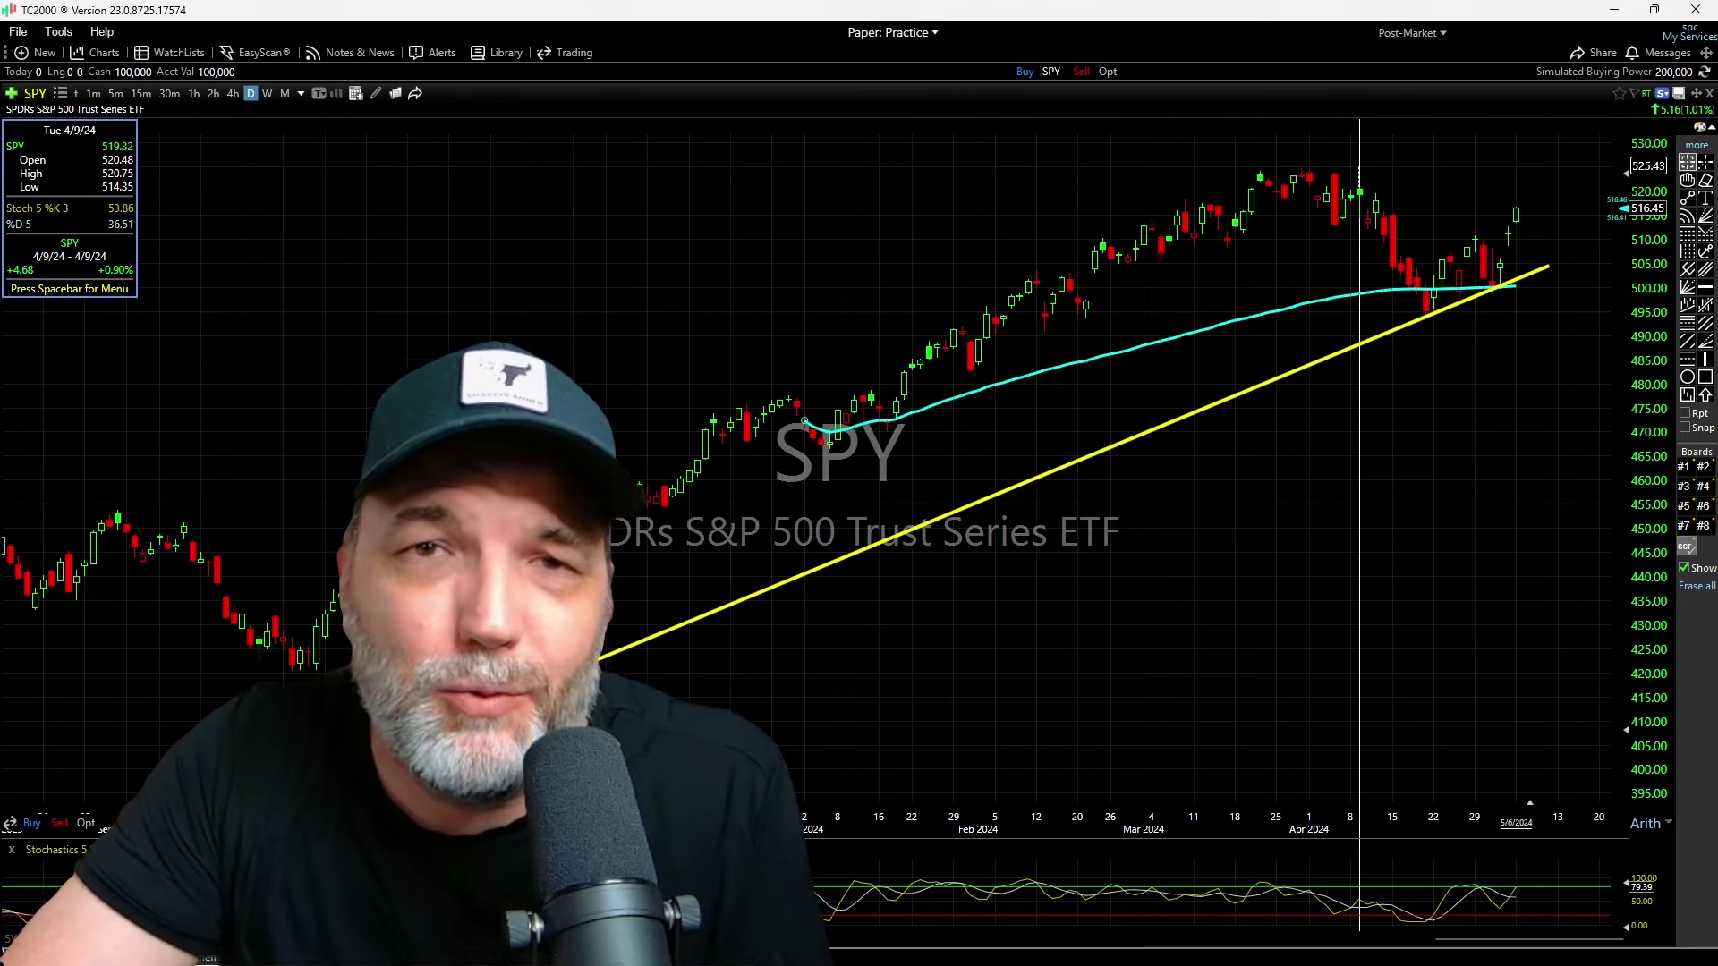
Review the whole advance from the October 2023 low to the latest bar, comparing wider and closer chart ranges
middle_click(1356, 147)
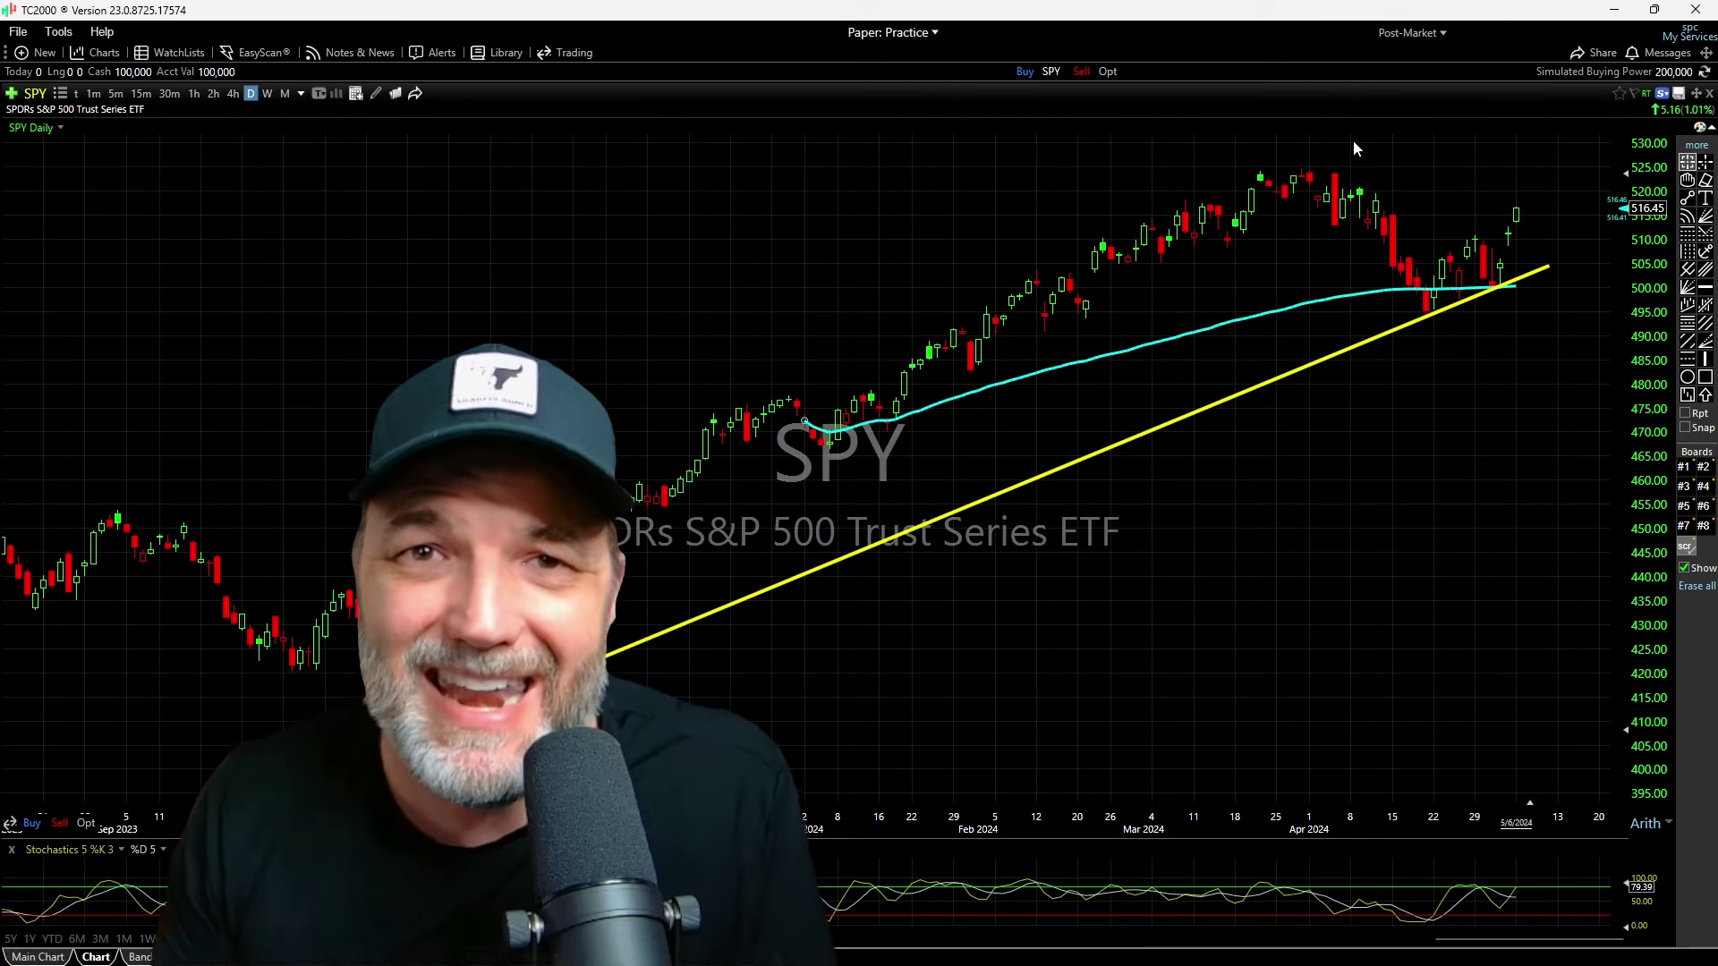
scroll(1073, 420, down, 4)
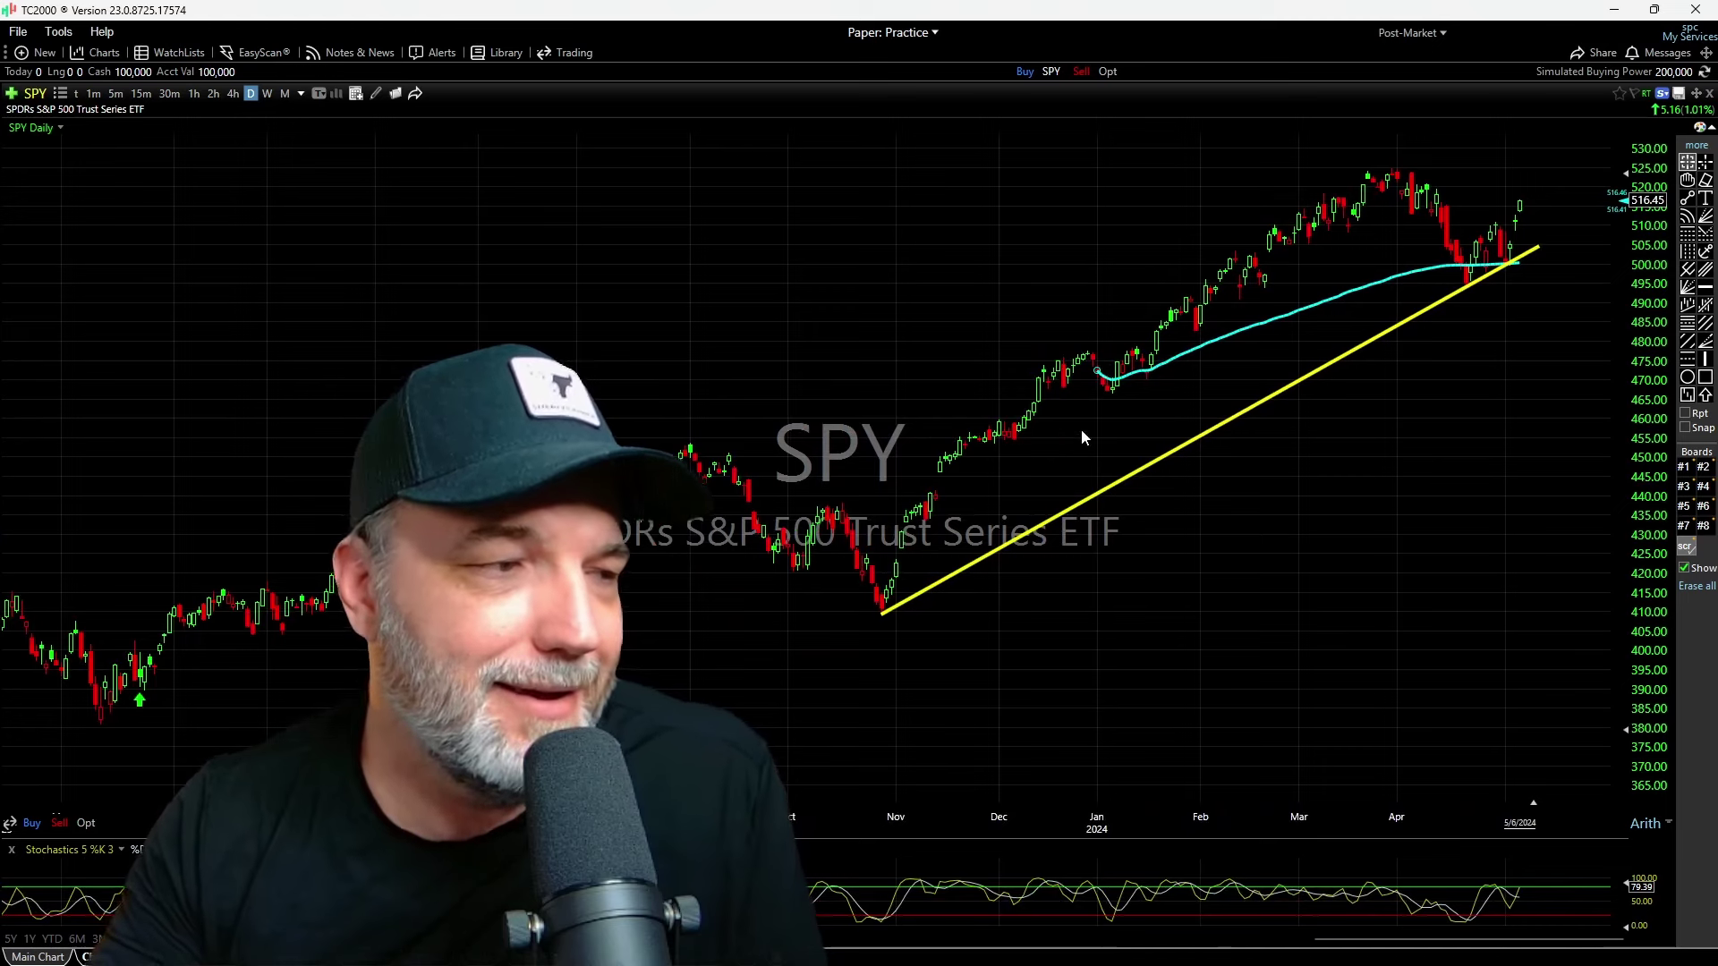
middle_click(883, 626)
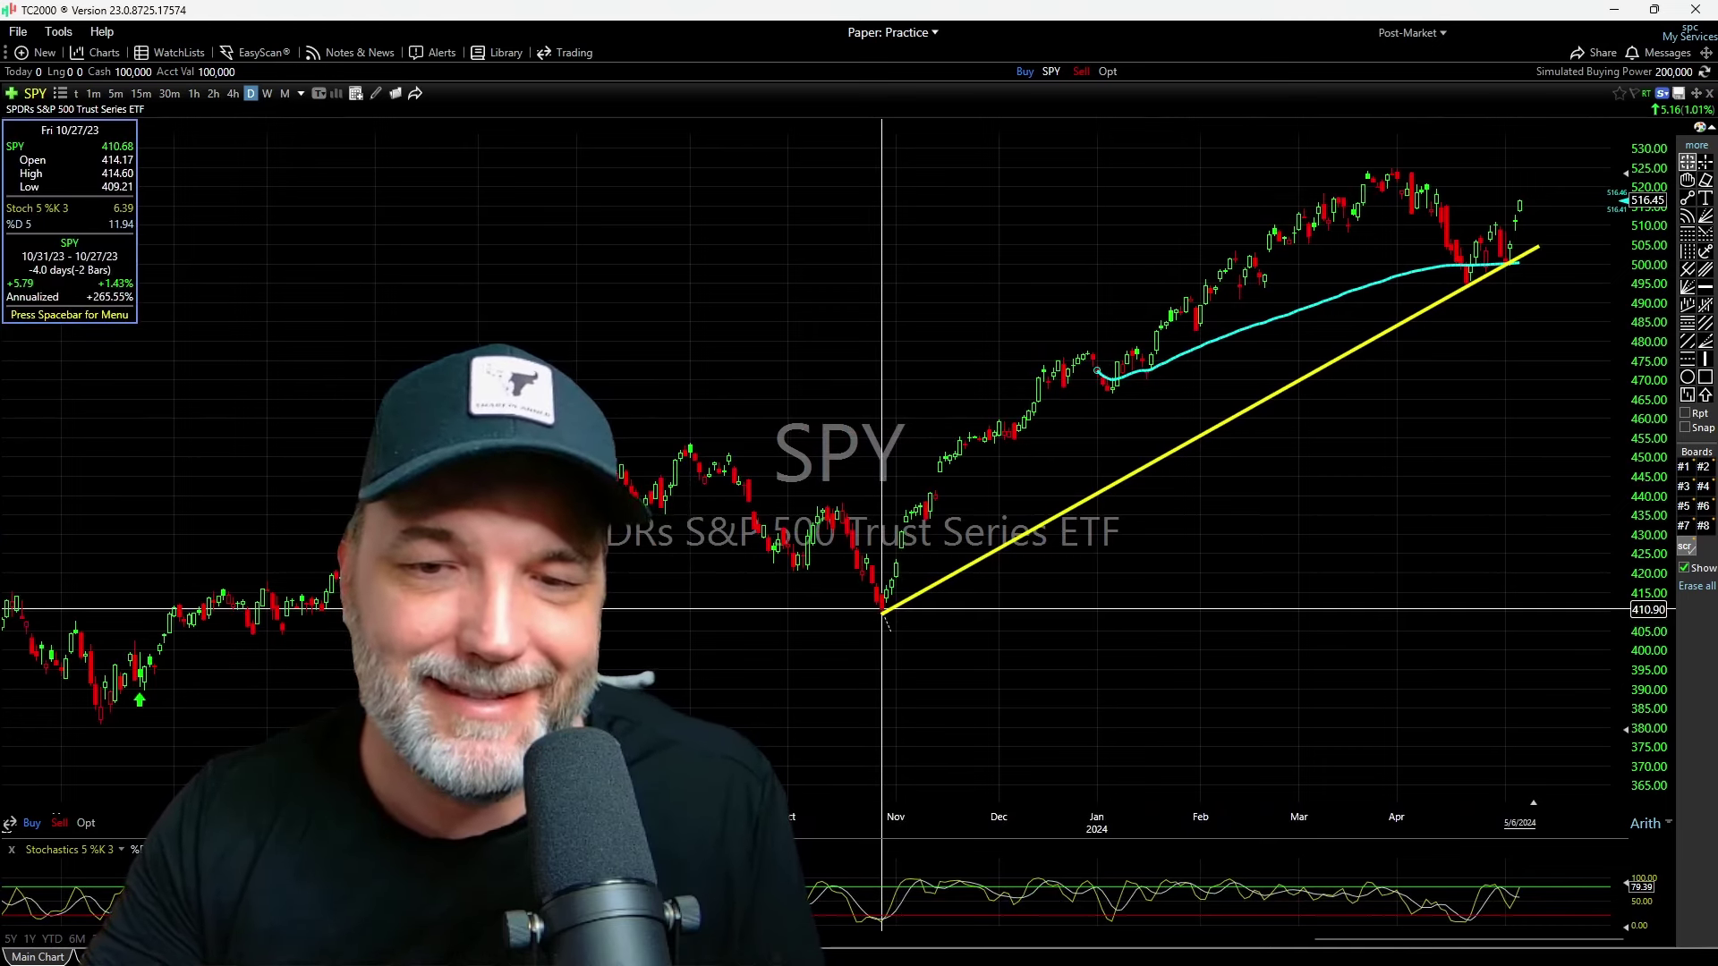
middle_click(1248, 626)
scroll(1258, 624, up, 2)
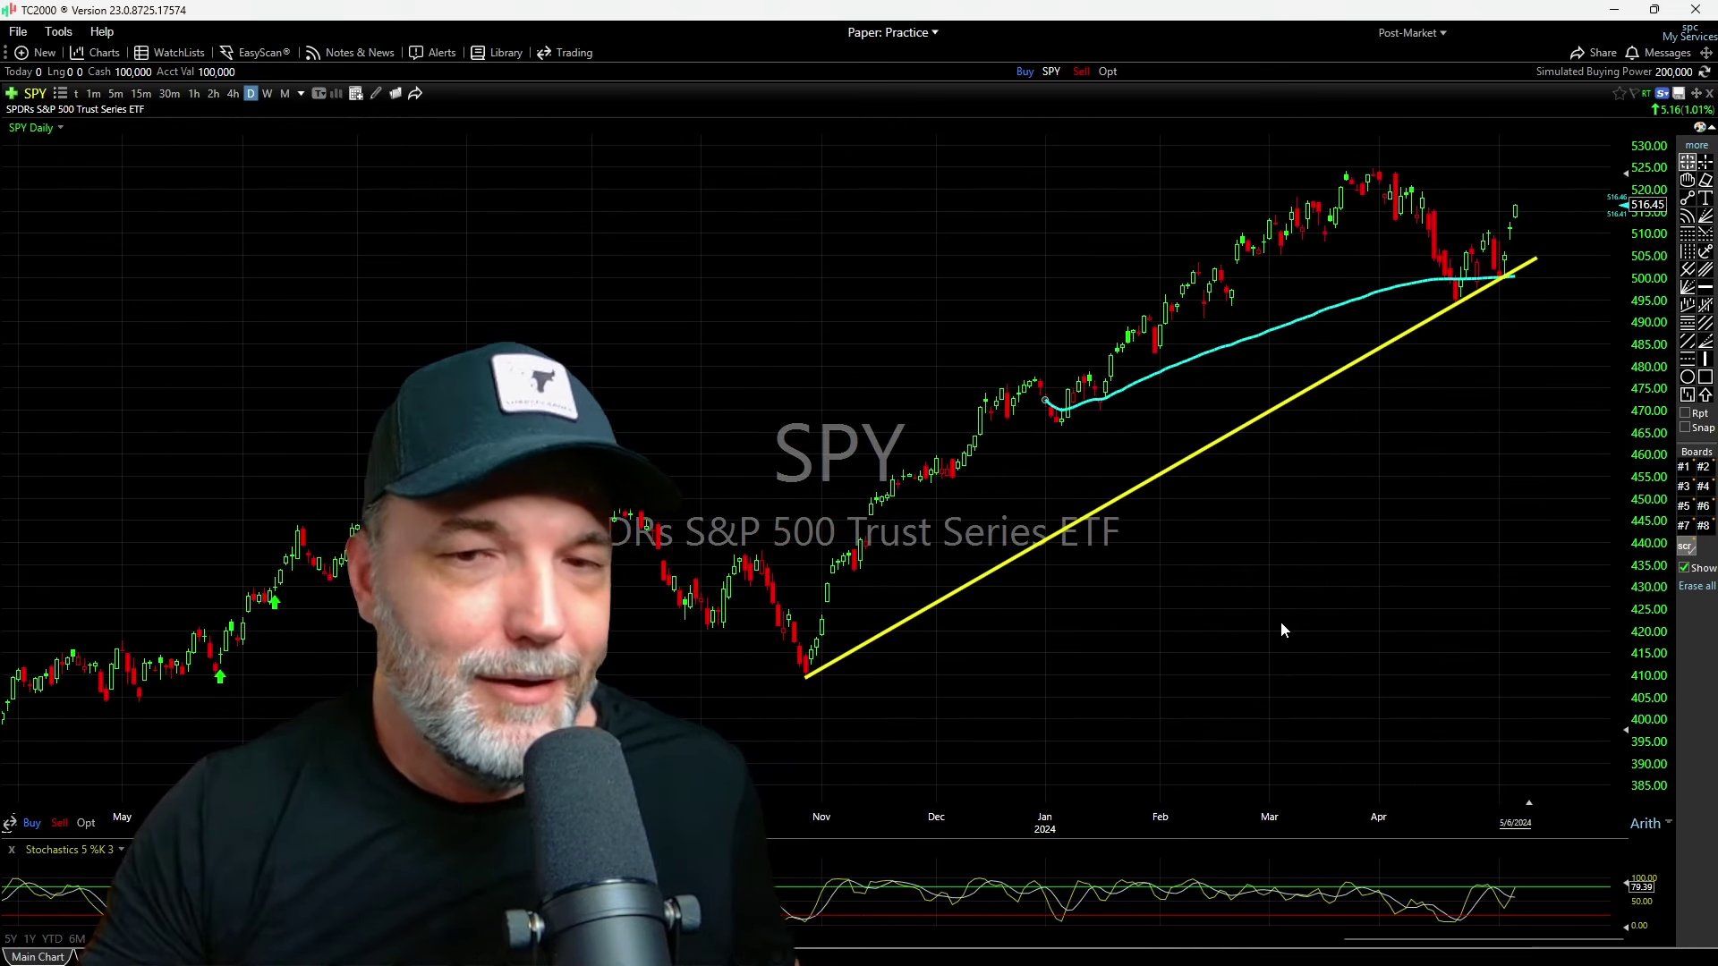
scroll(1260, 707, up, 1)
scroll(1257, 703, down, 3)
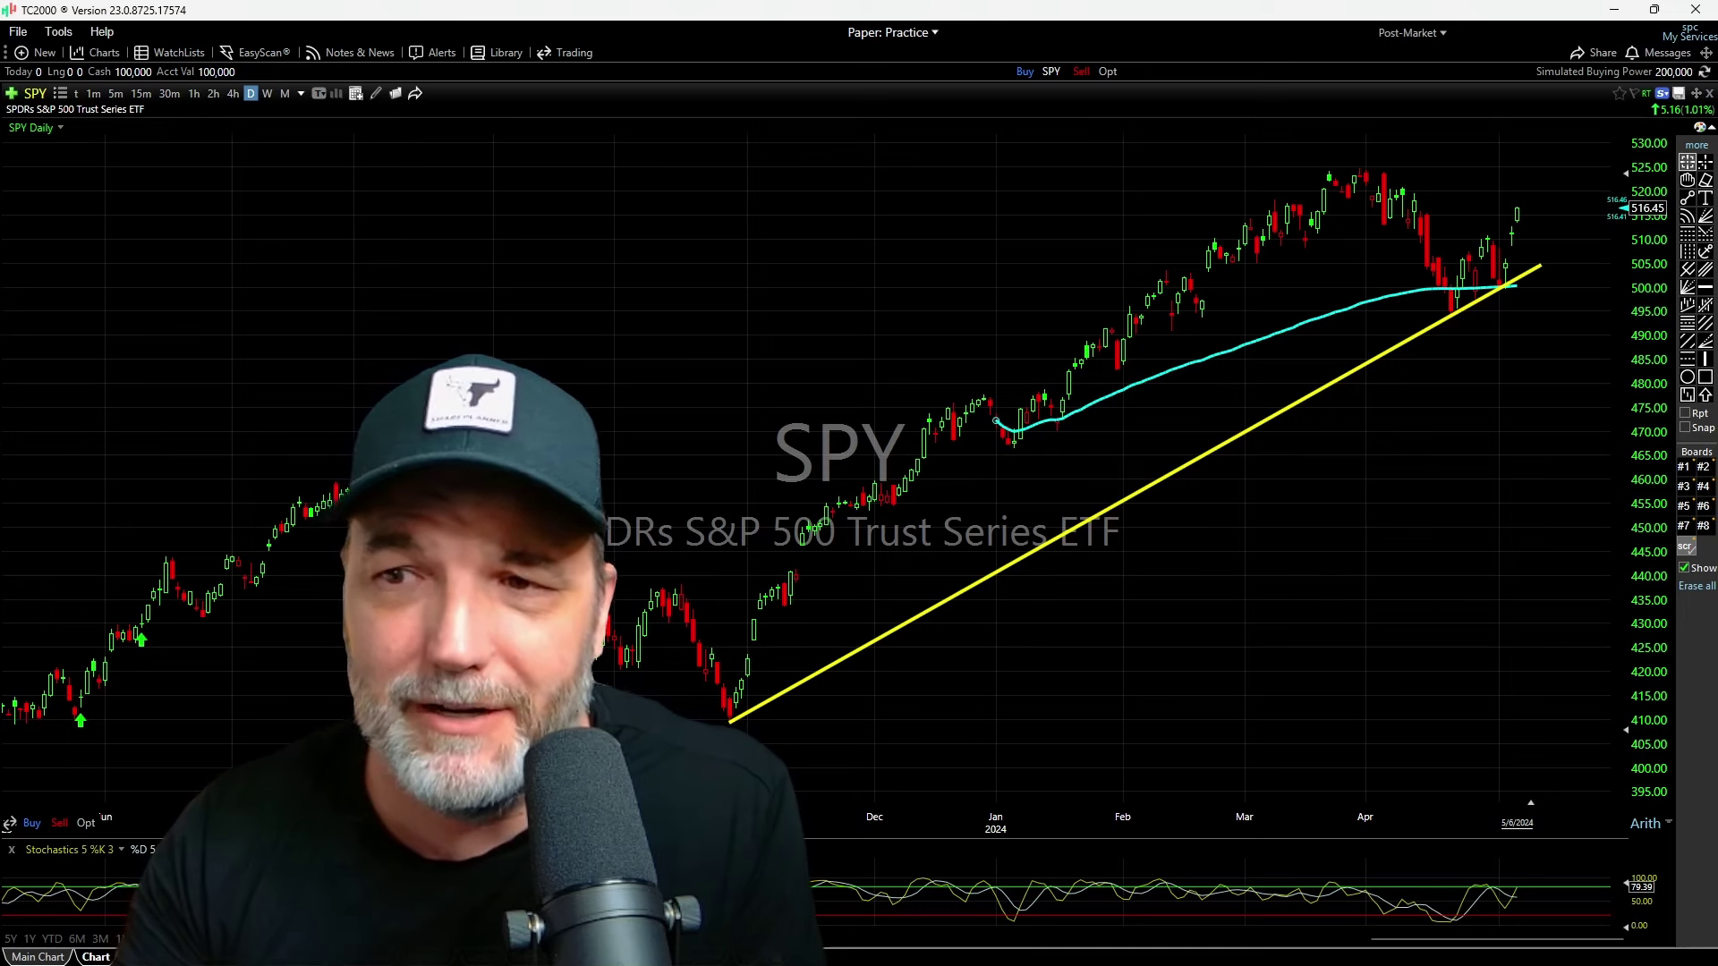
scroll(1140, 340, up, 4)
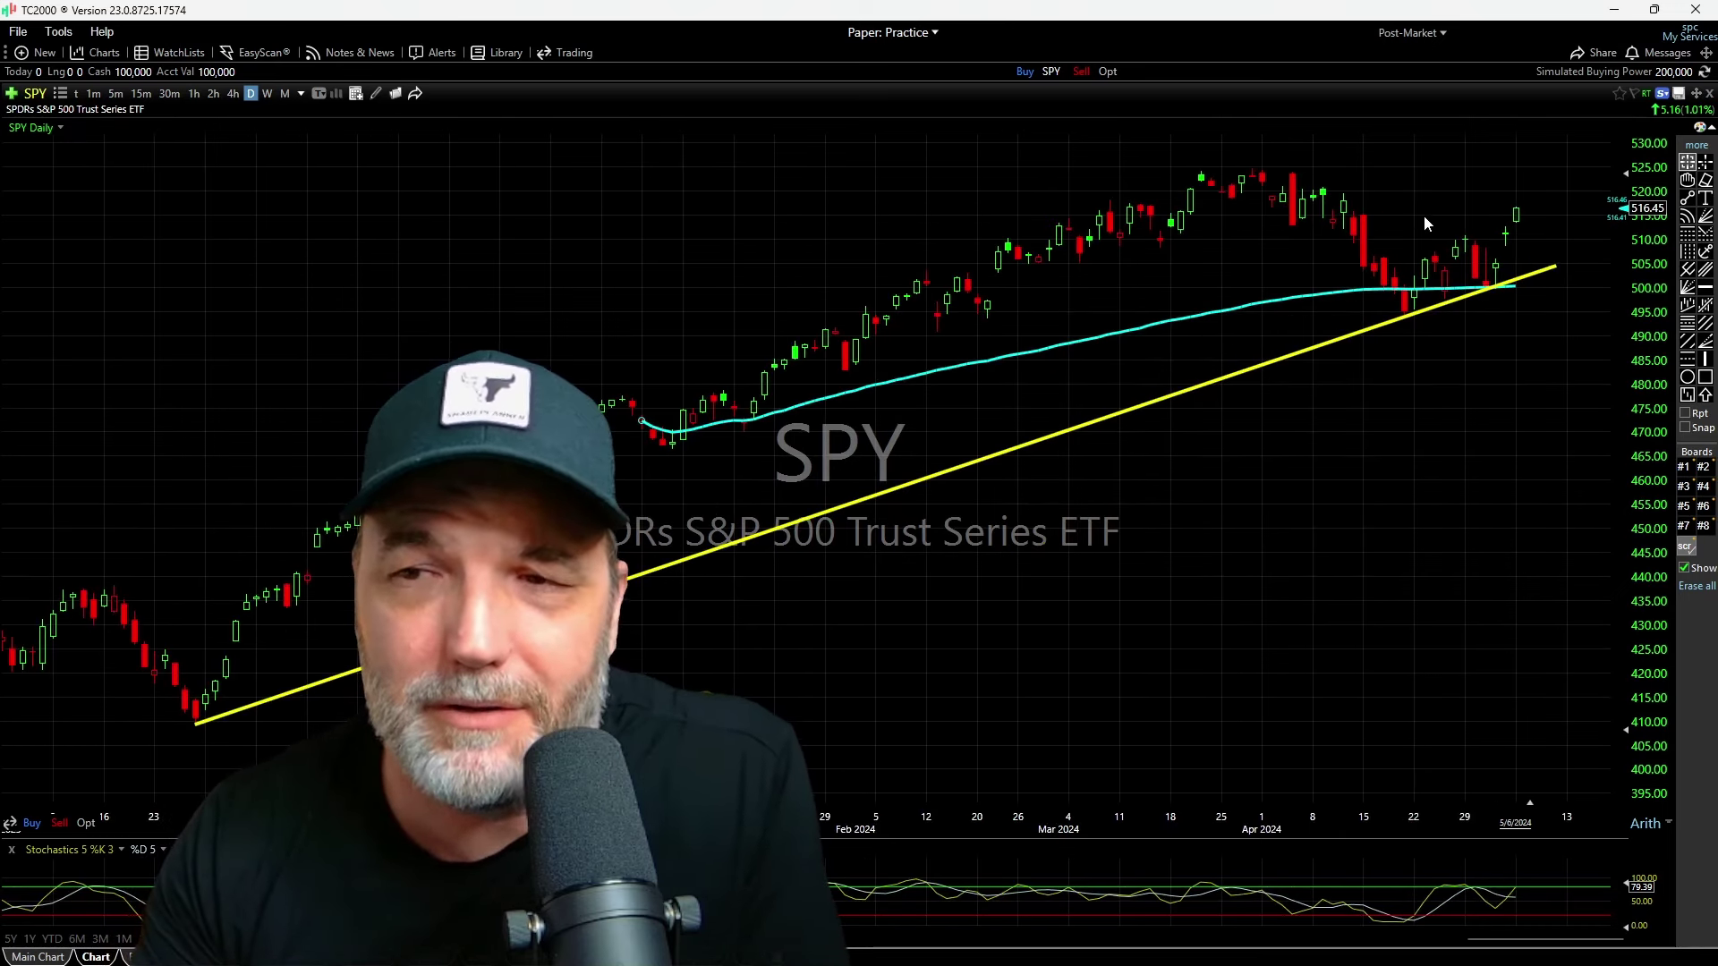
Add a second anchored average line starting at the swing high around the end of March 2024 and compare it with the latest bars
scroll(1396, 251, down, 4)
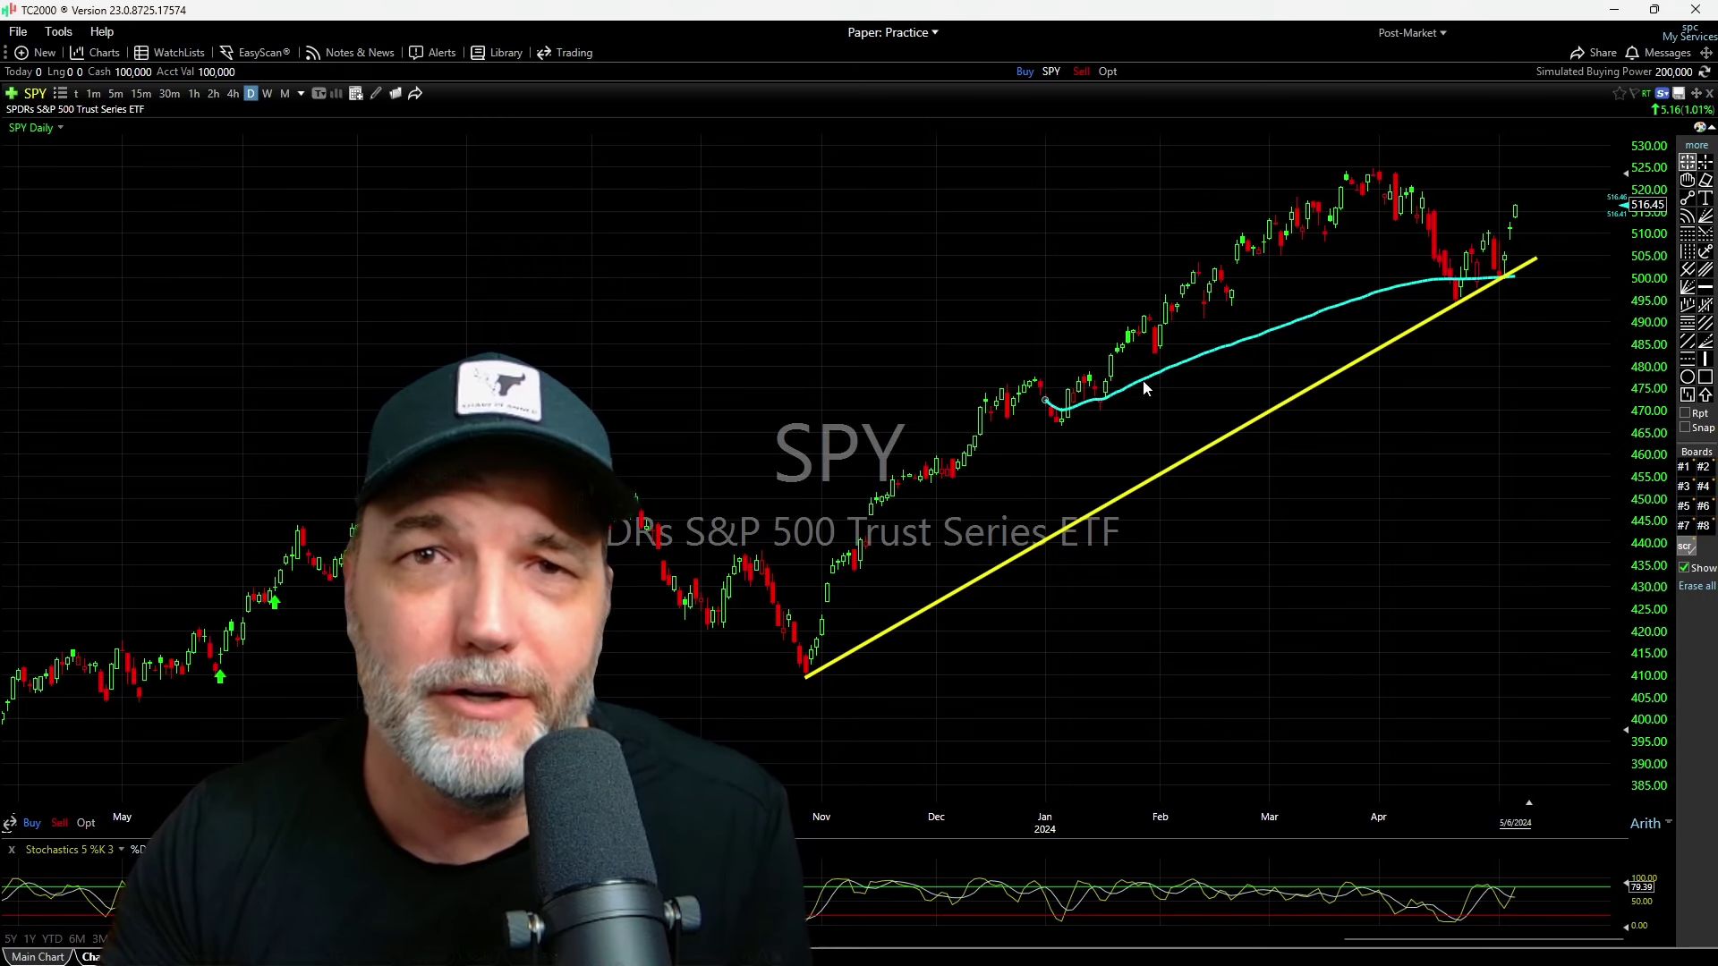
scroll(1167, 390, up, 5)
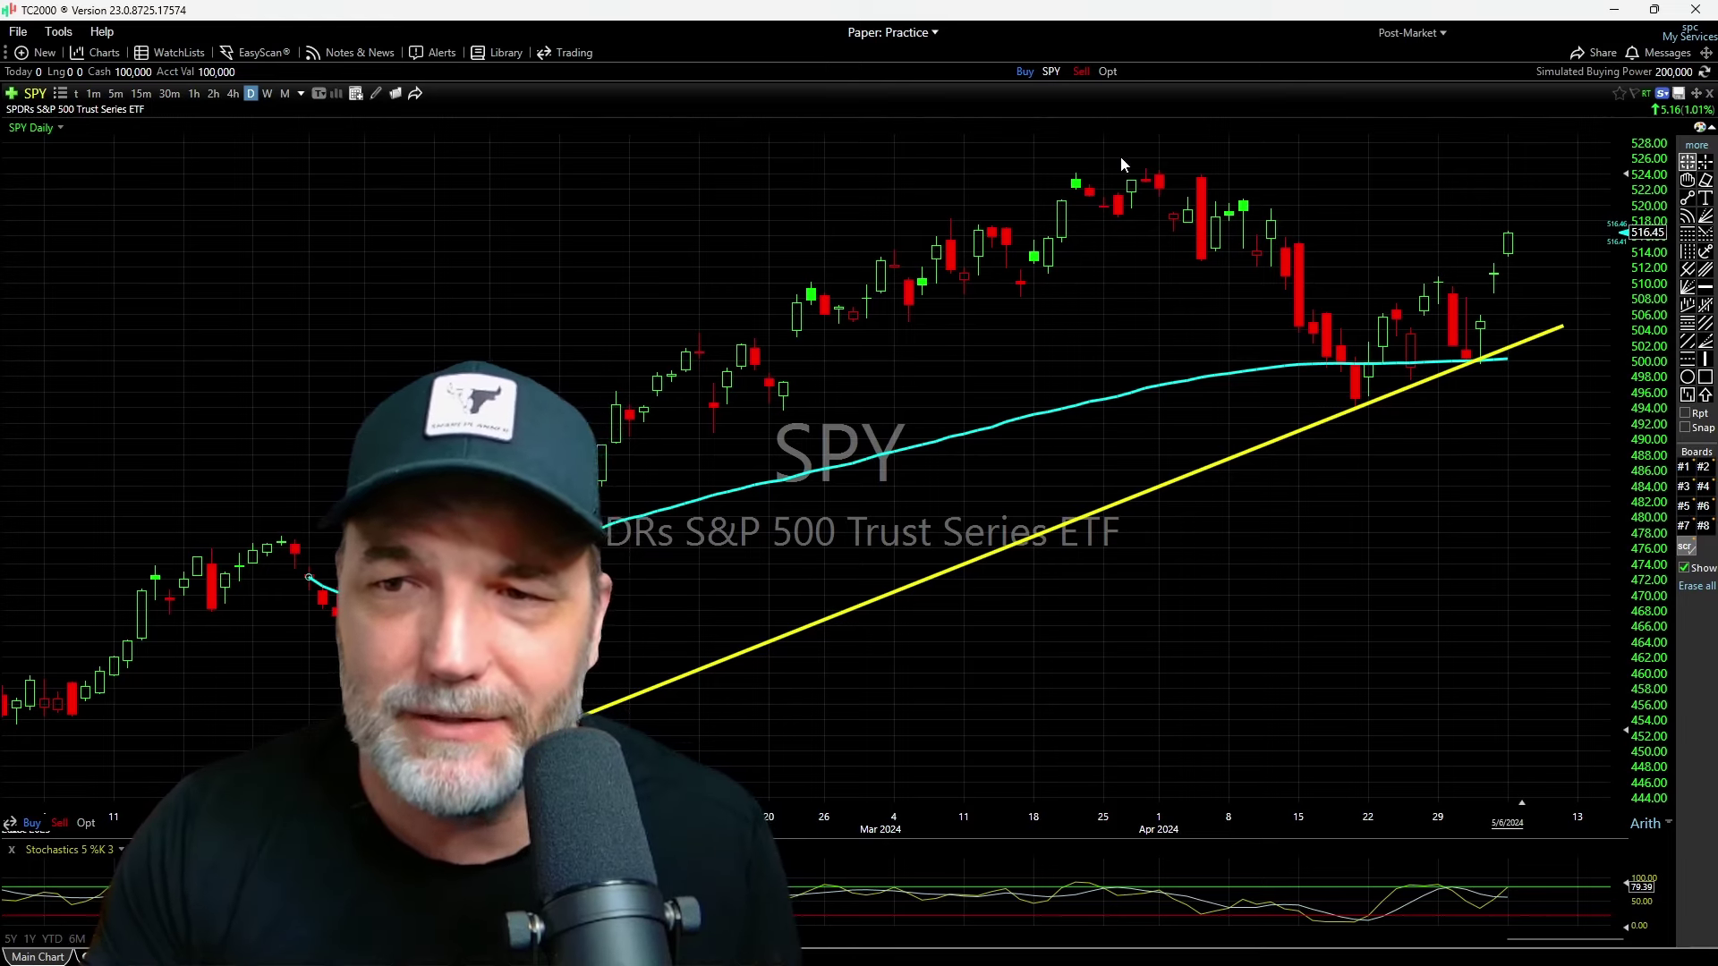
scroll(1120, 156, down, 3)
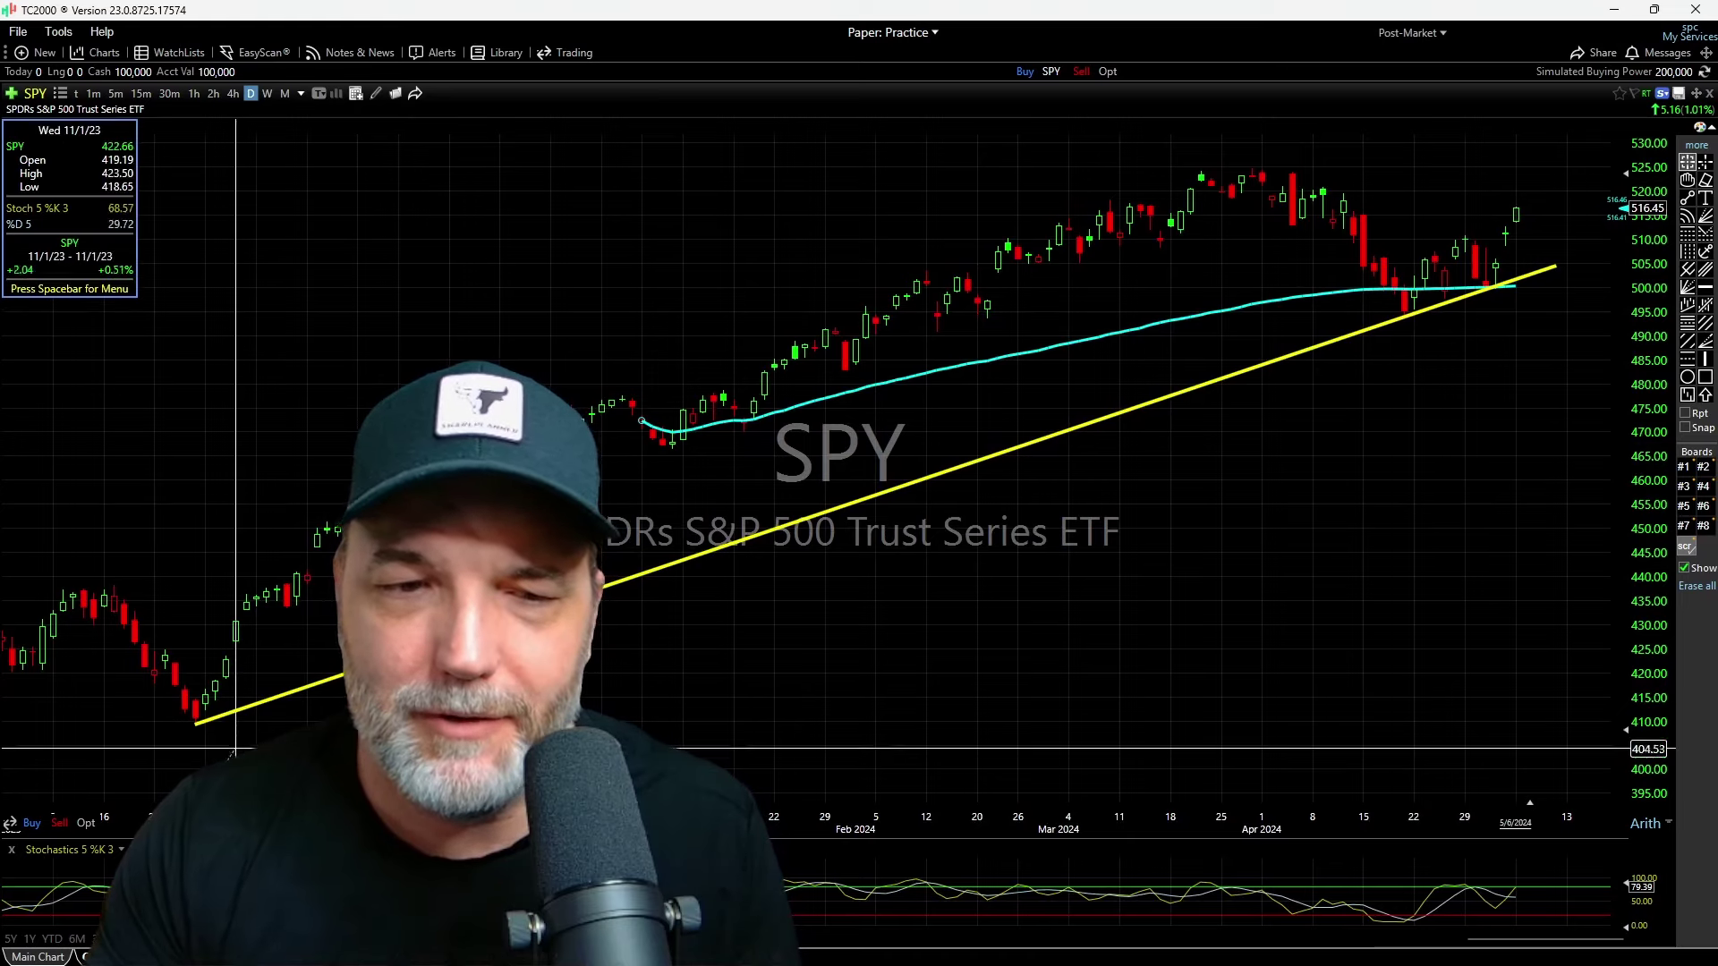
scroll(1364, 384, up, 3)
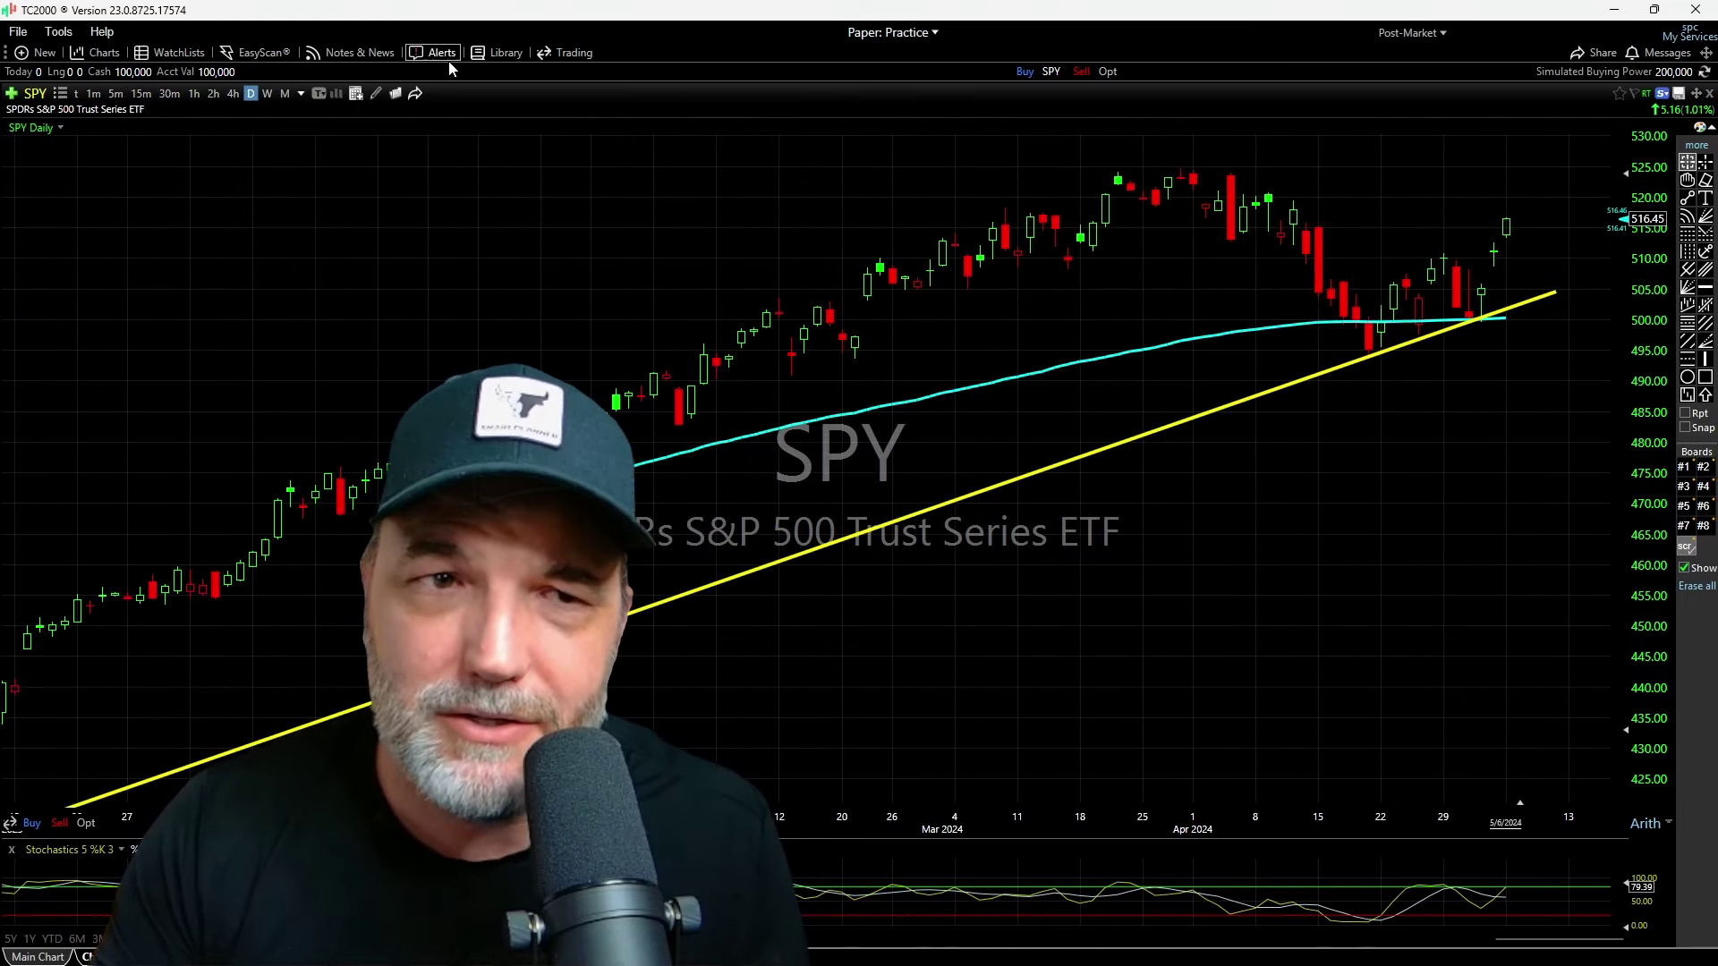
click(1705, 251)
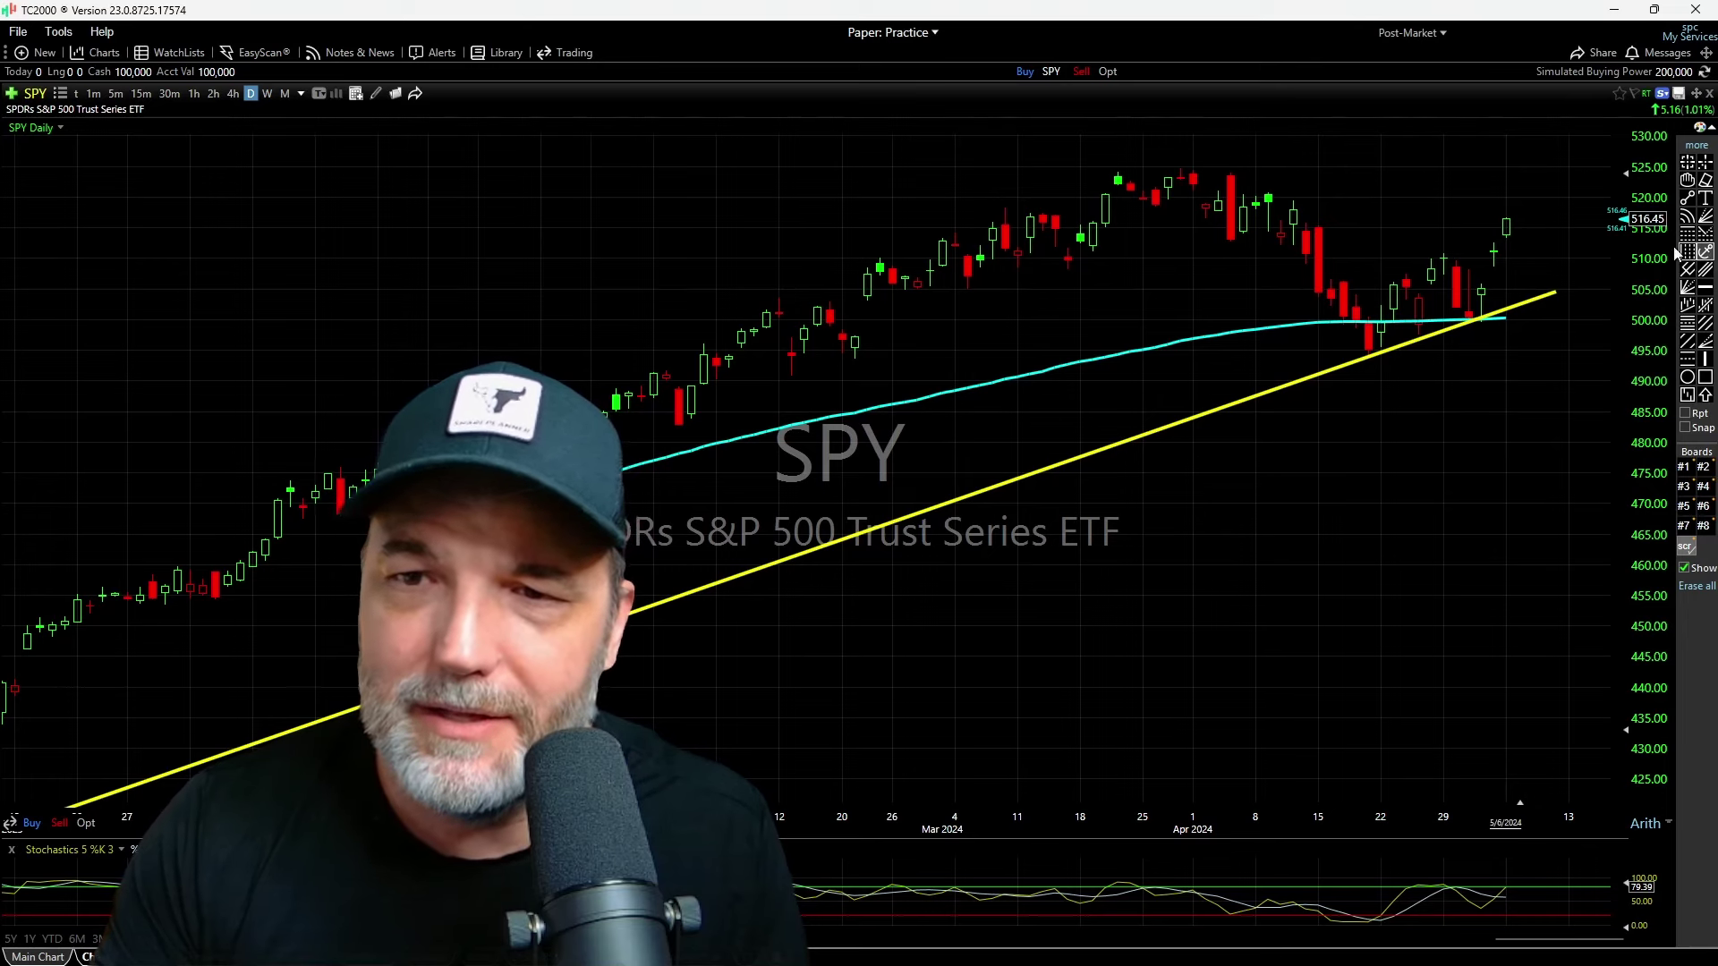
click(1179, 175)
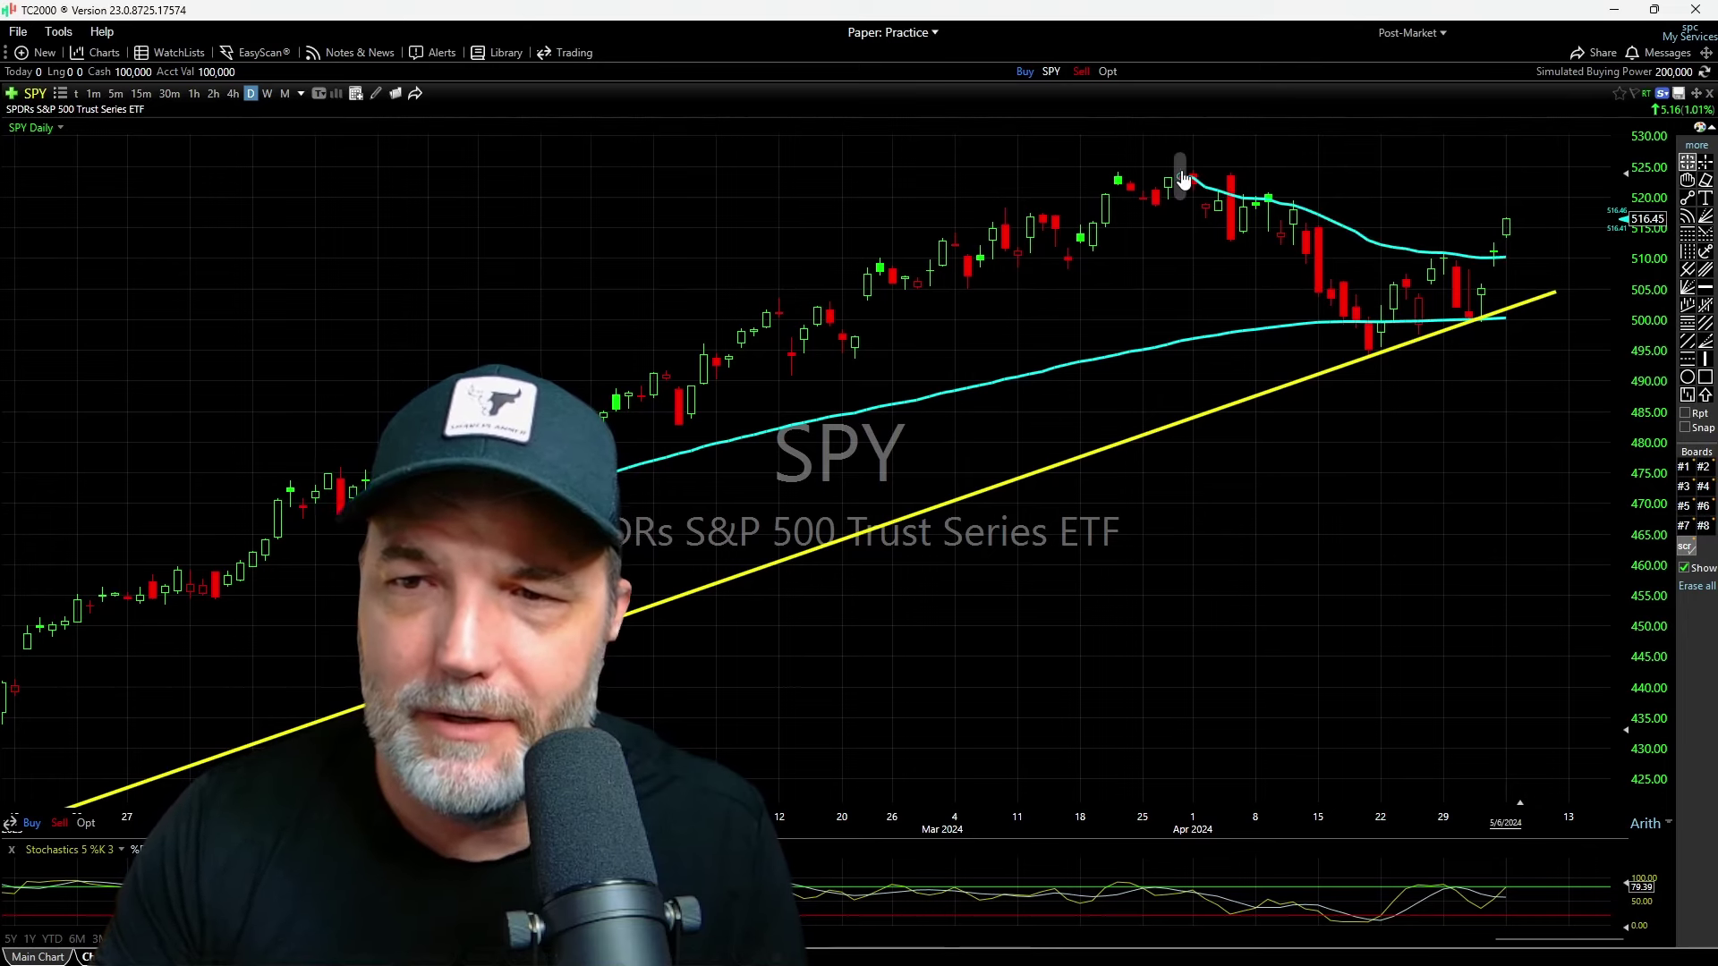
click(1493, 253)
drag(1382, 286, 1456, 309)
drag(1158, 208, 1477, 257)
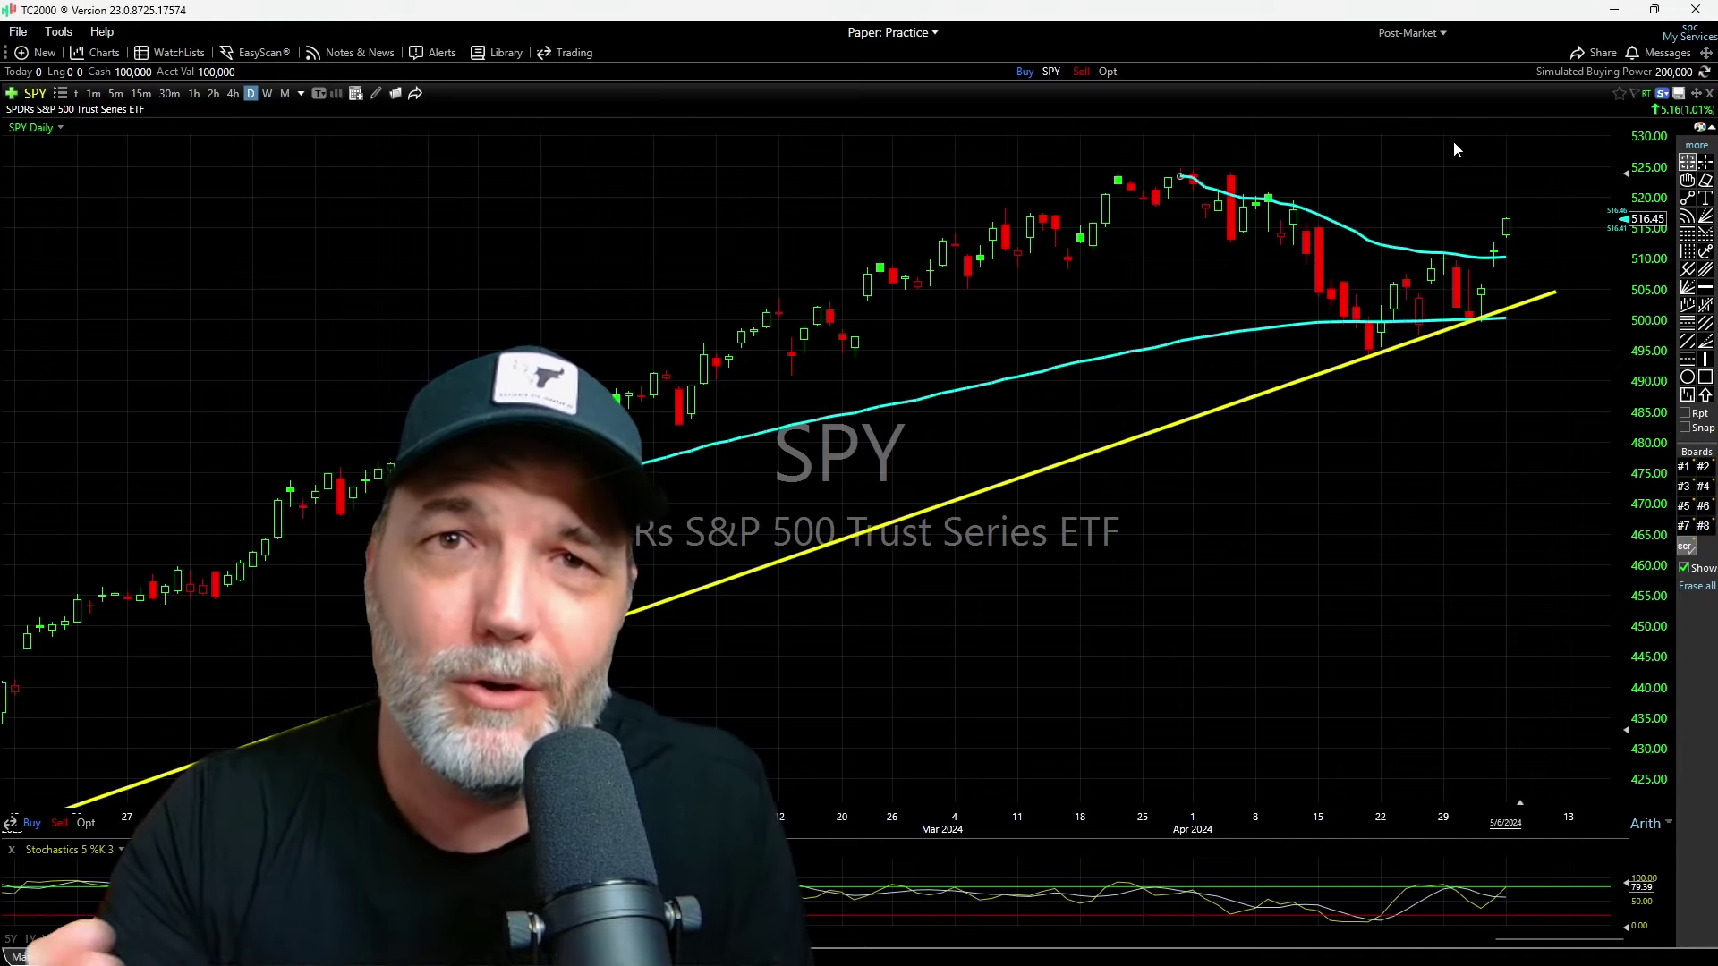
Draw a descending trend line from above the late-March 2024 high, at about 526, along the April highs to about 505 beyond the latest bar
drag(1167, 159, 1535, 292)
drag(1231, 241, 1231, 179)
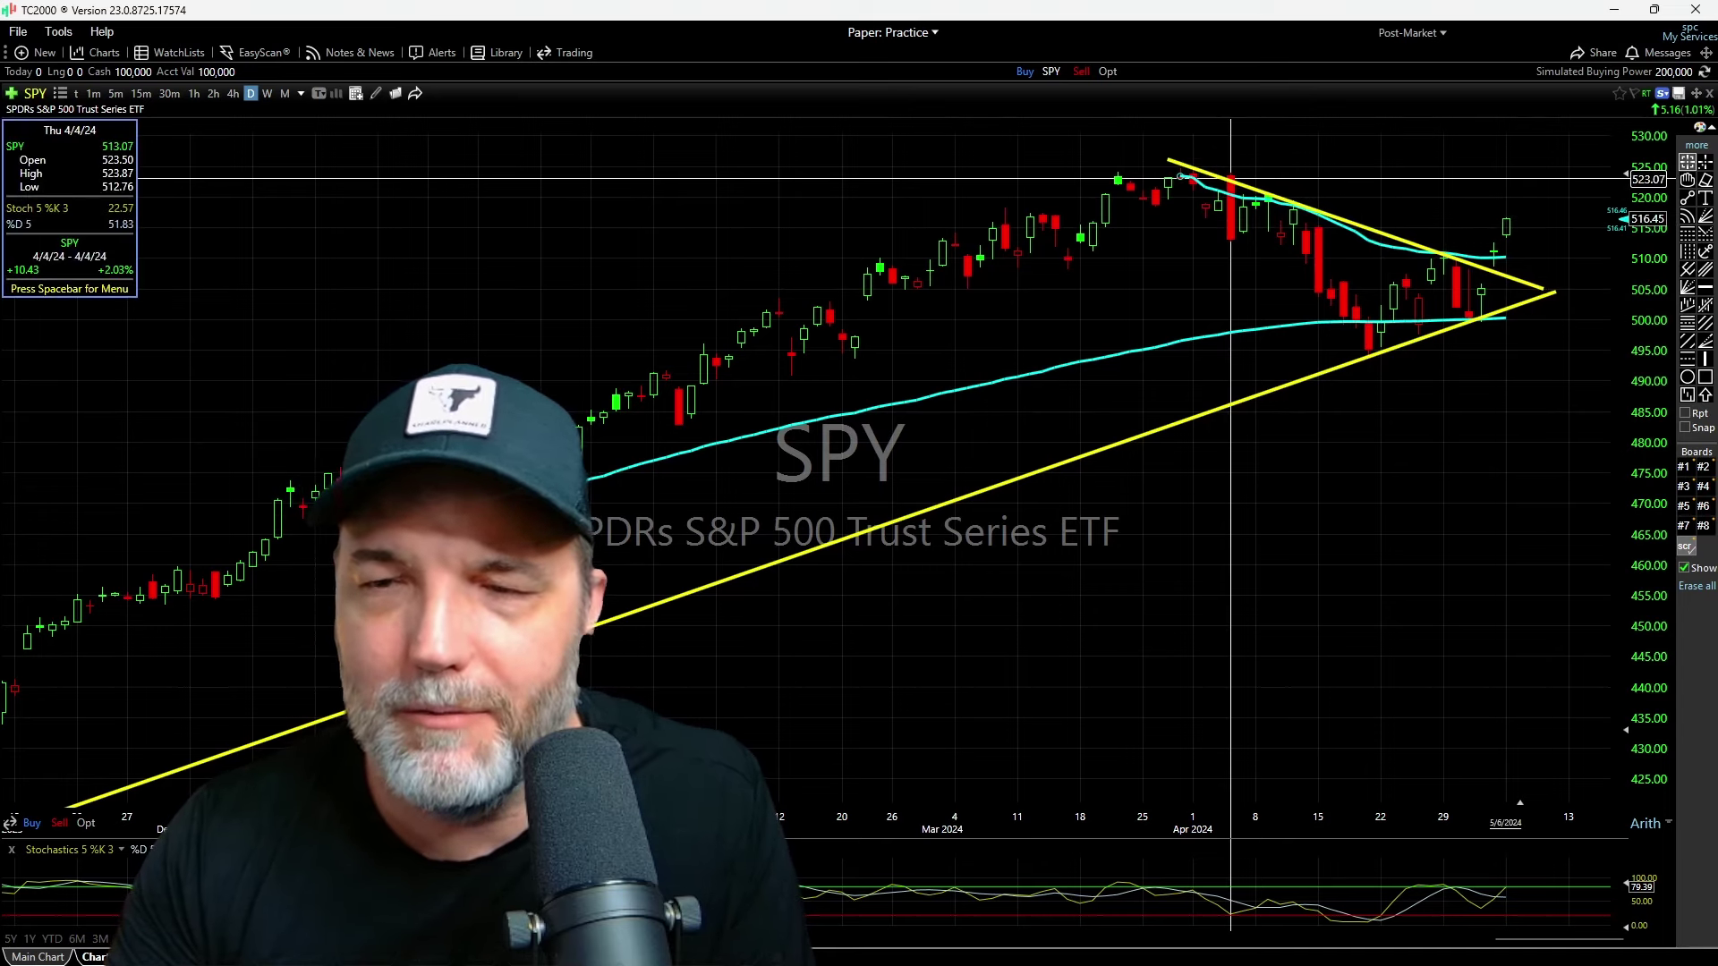
drag(1231, 179, 1493, 255)
key(space)
key(Escape)
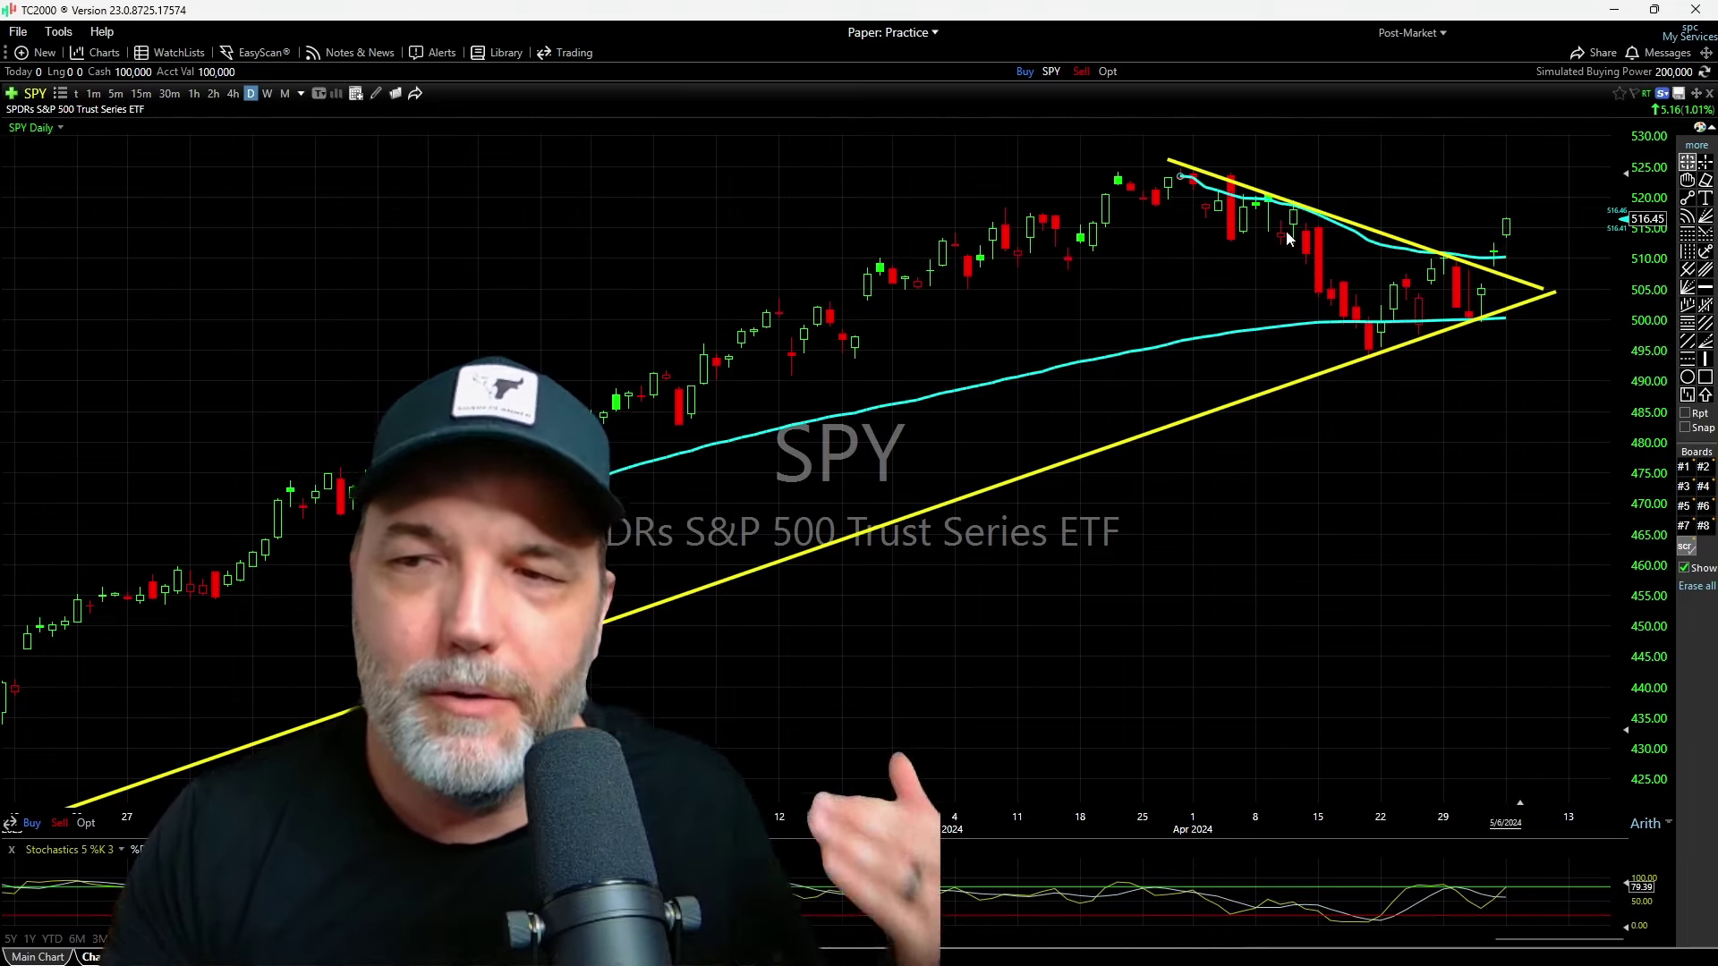